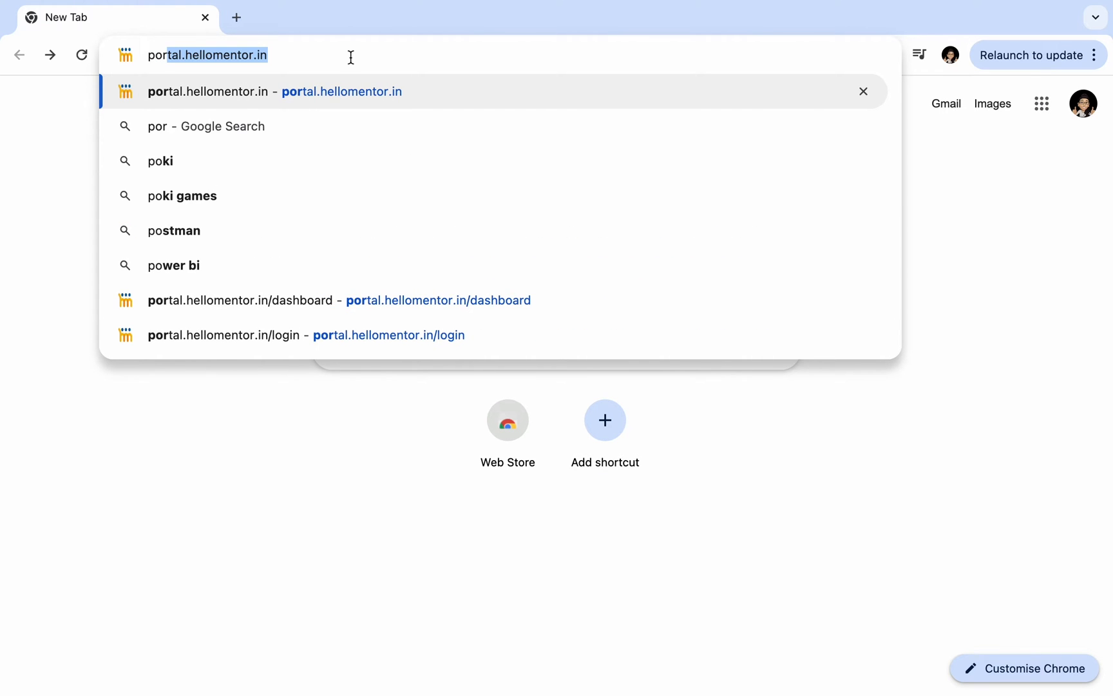
Log into the Hello Mentor portal with the phone number and OTP to reach the dashboard.
{"action": "key", "text": "Return"}
{"action": "left_click", "coordinate": [716, 416]}
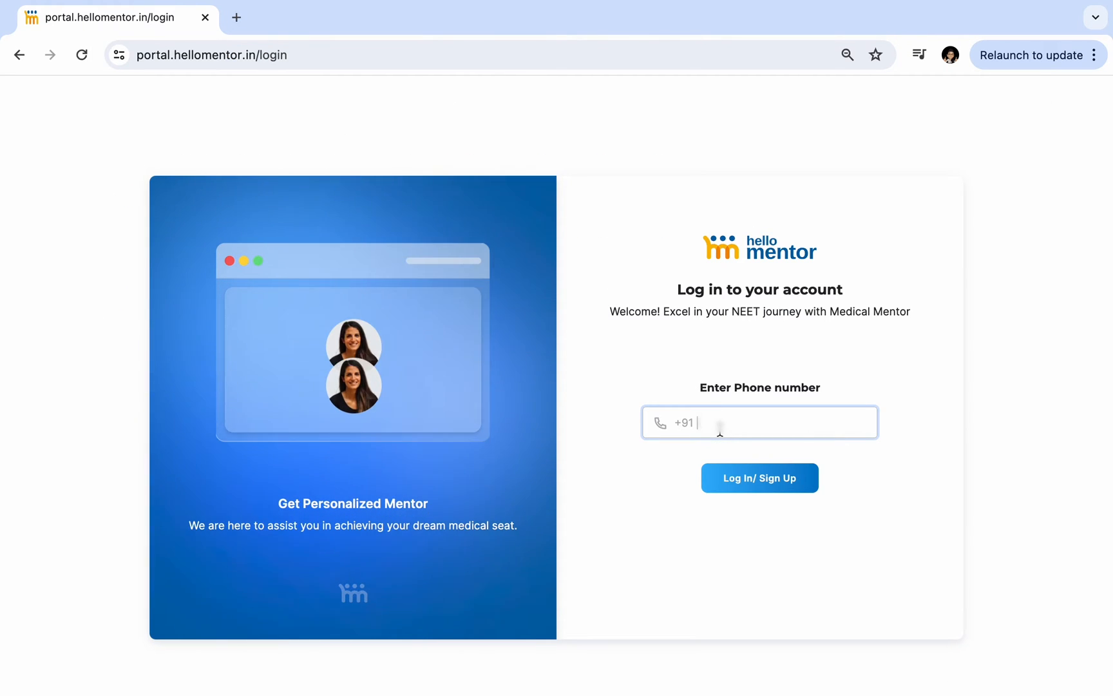
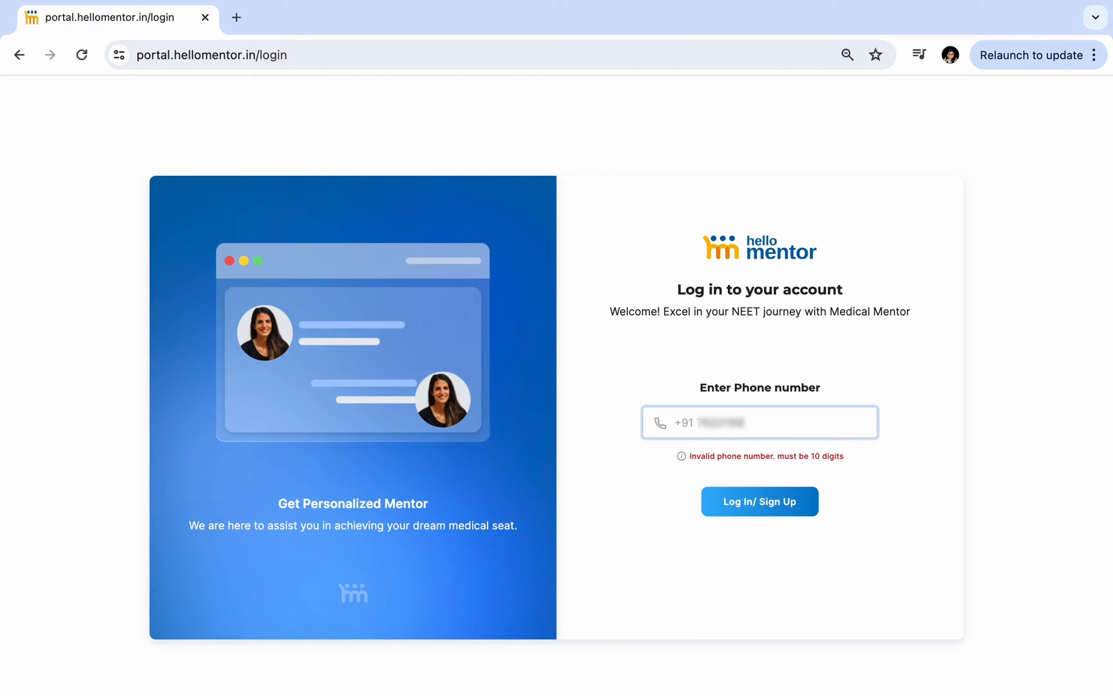
{"action": "key", "text": "Return"}
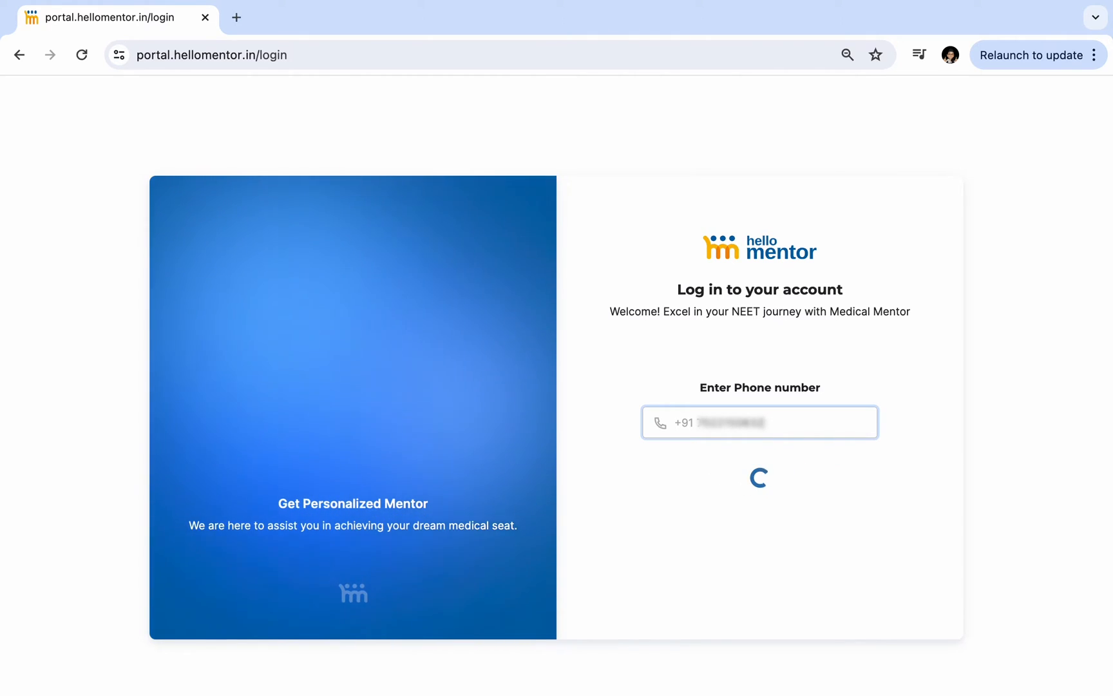
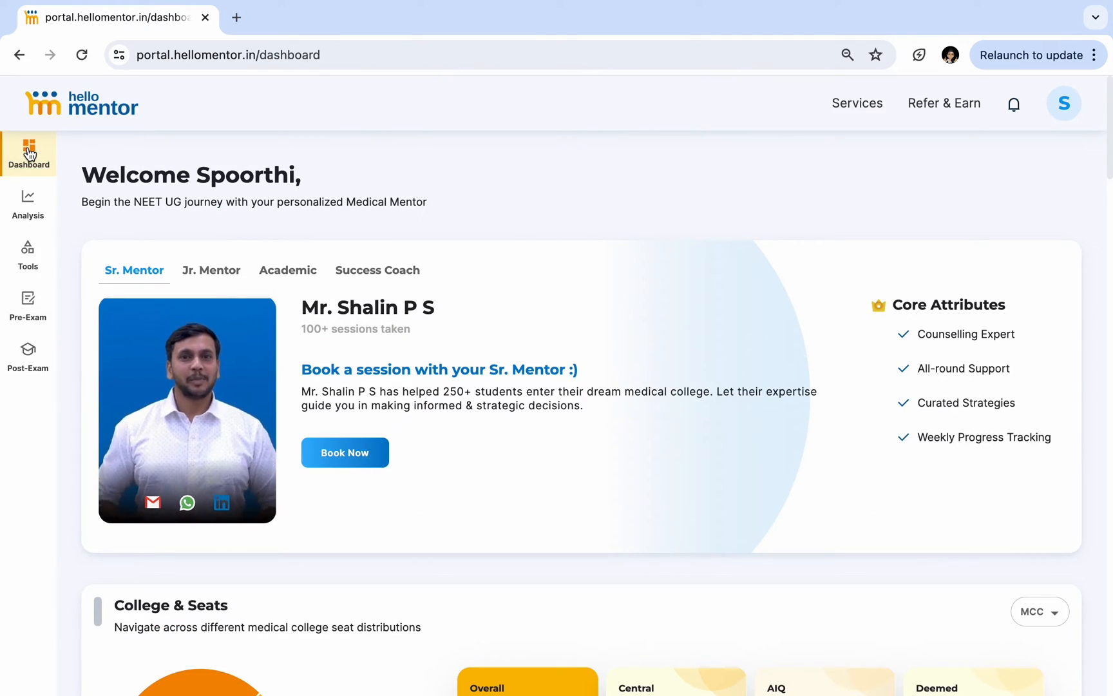
Launch the Cut-off & Allotments tool under MCC counselling with maximum rank 50000.
{"action": "left_click", "coordinate": [28, 252]}
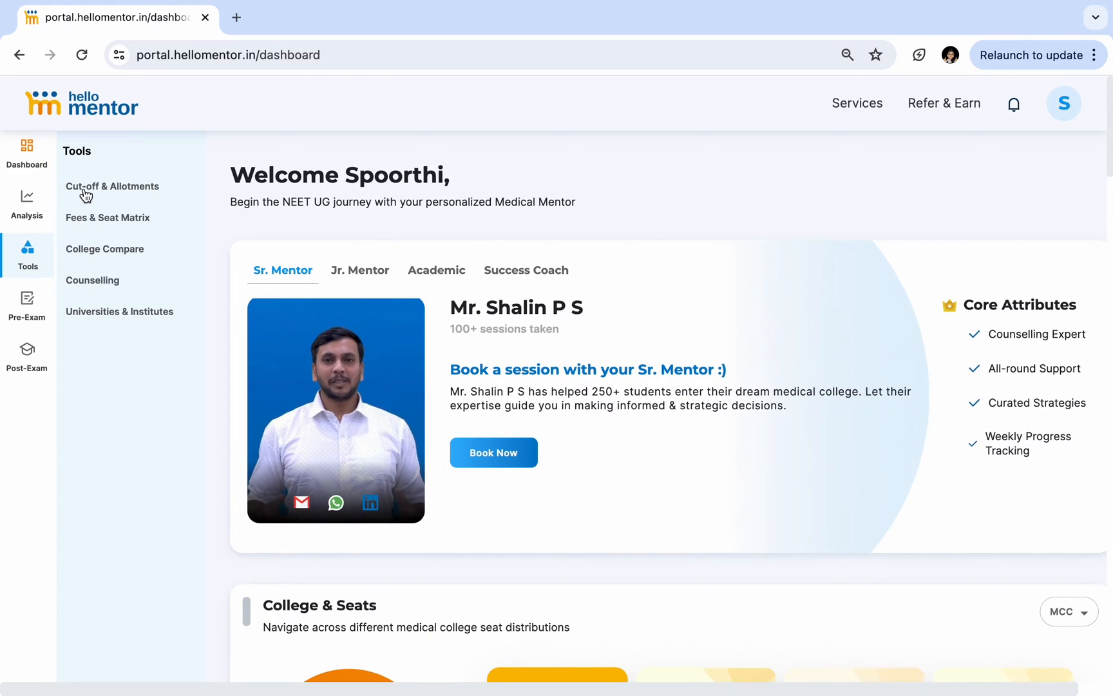
{"action": "left_click", "coordinate": [85, 194]}
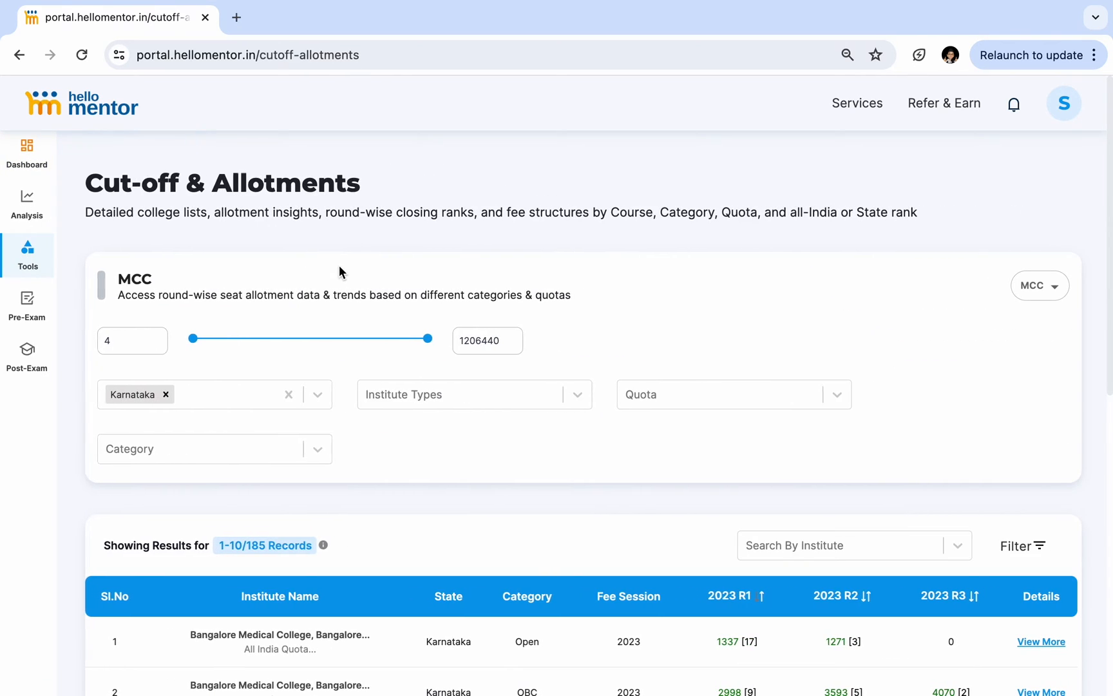
{"action": "left_click", "coordinate": [1043, 296]}
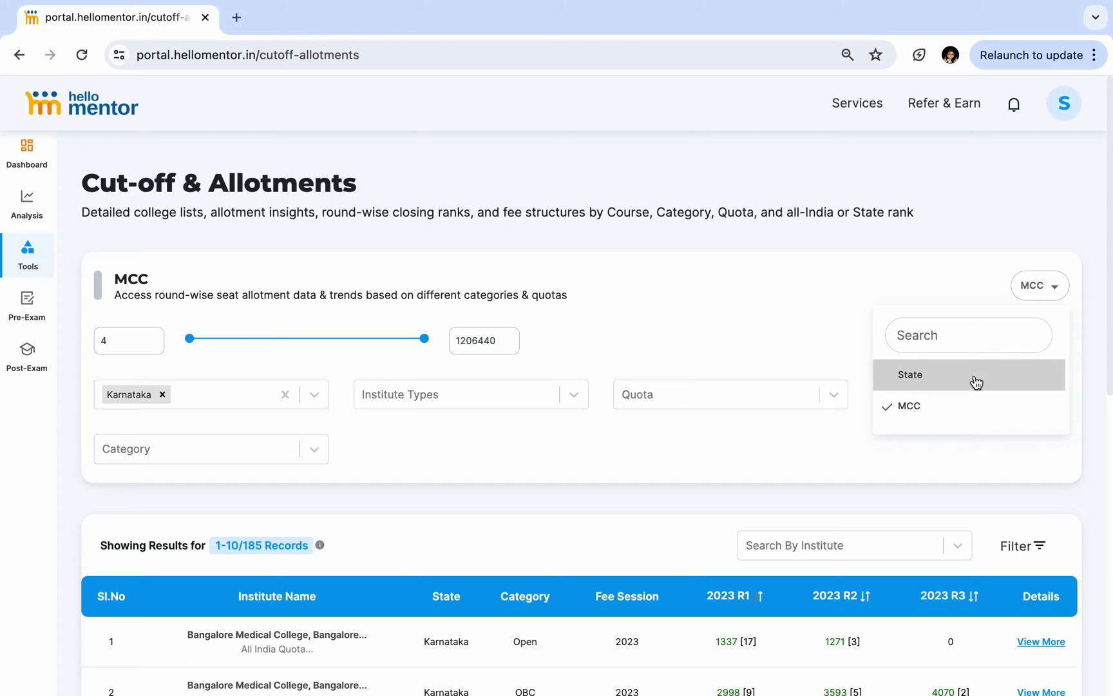
{"action": "left_click", "coordinate": [1050, 286]}
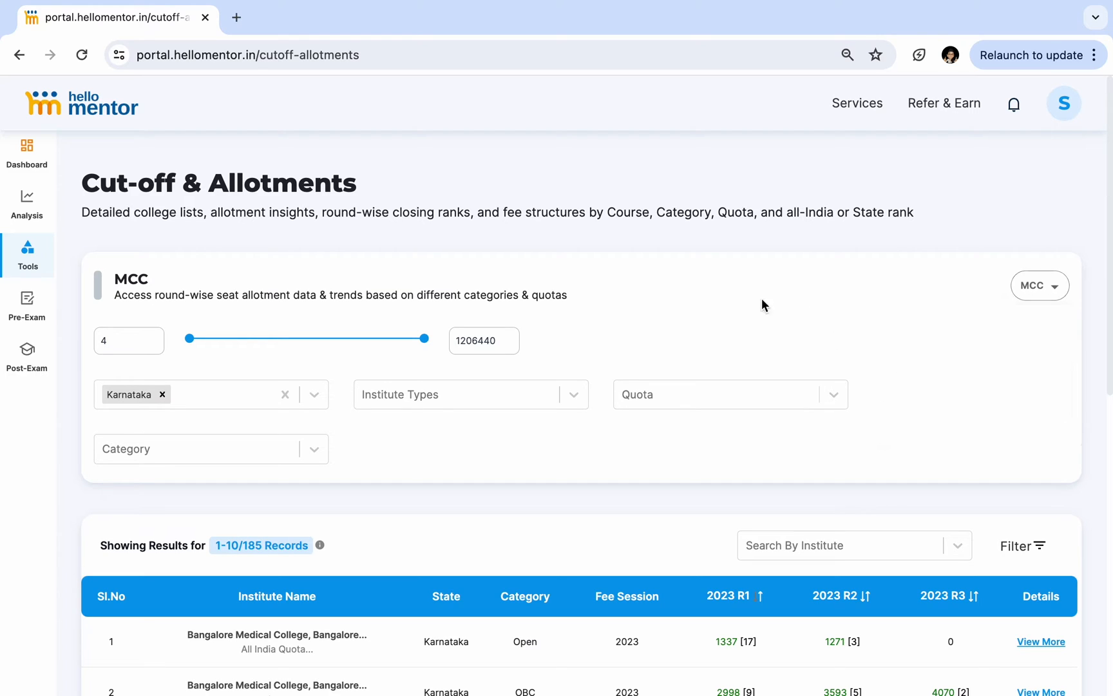
{"action": "double_click", "coordinate": [471, 341]}
{"action": "type", "text": "5000"}
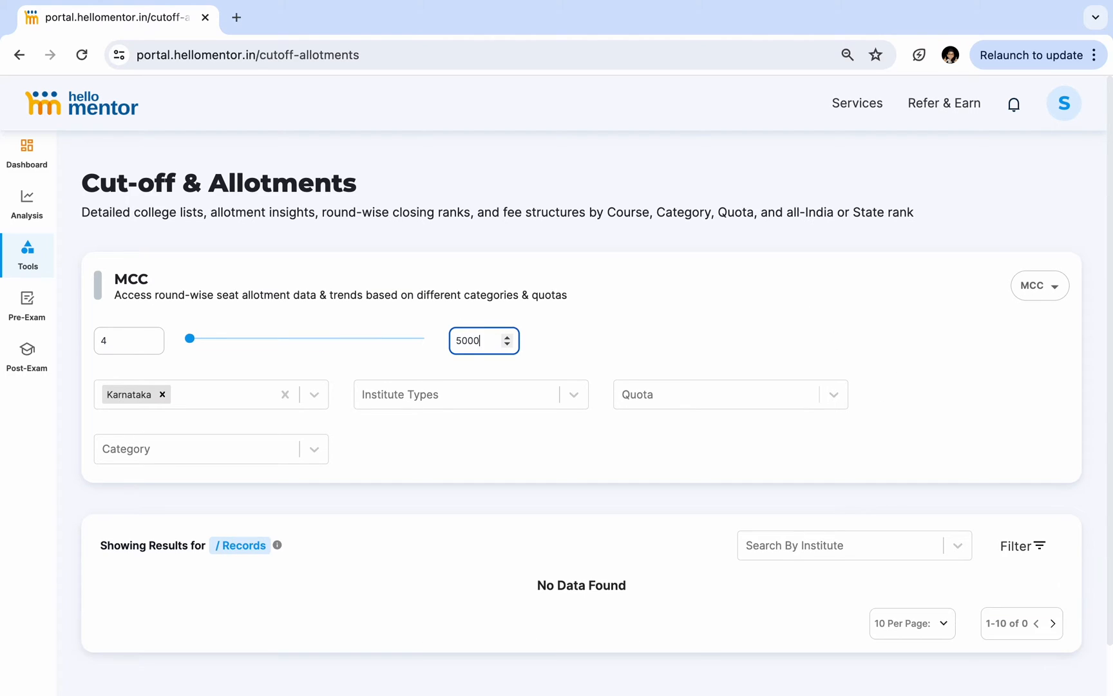
{"action": "type", "text": "0"}
{"action": "left_click", "coordinate": [252, 402]}
{"action": "scroll", "coordinate": [215, 537], "scroll_direction": "down", "scroll_amount": 1}
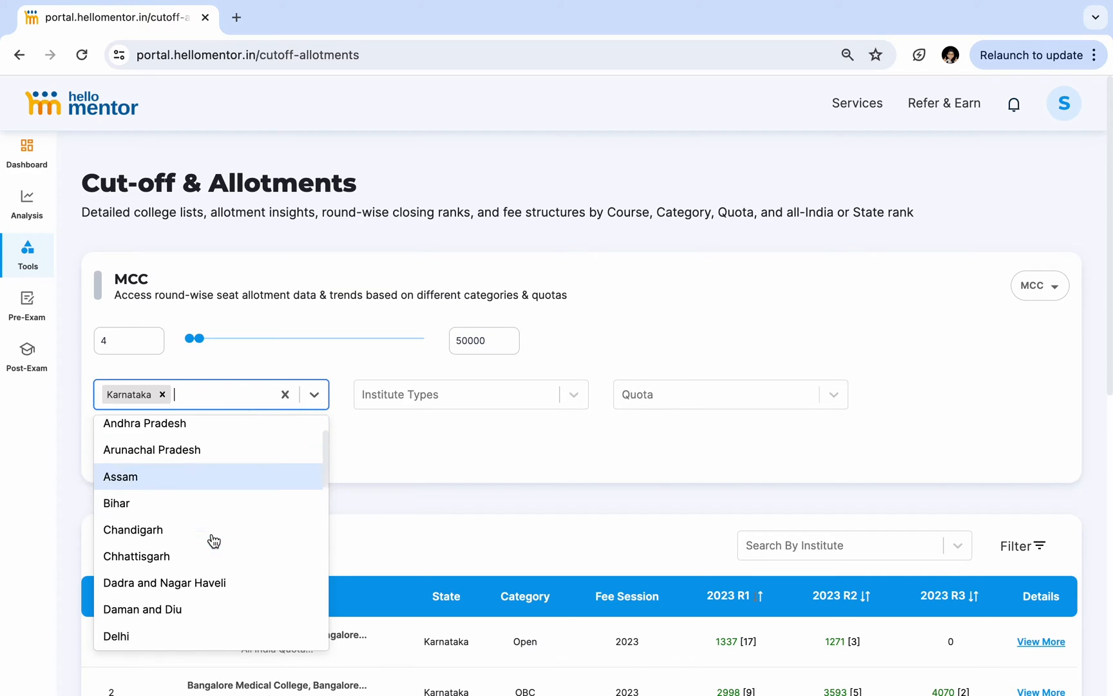
{"action": "scroll", "coordinate": [214, 537], "scroll_direction": "down", "scroll_amount": 2}
{"action": "scroll", "coordinate": [214, 536], "scroll_direction": "down", "scroll_amount": 3}
{"action": "scroll", "coordinate": [214, 539], "scroll_direction": "up", "scroll_amount": 5}
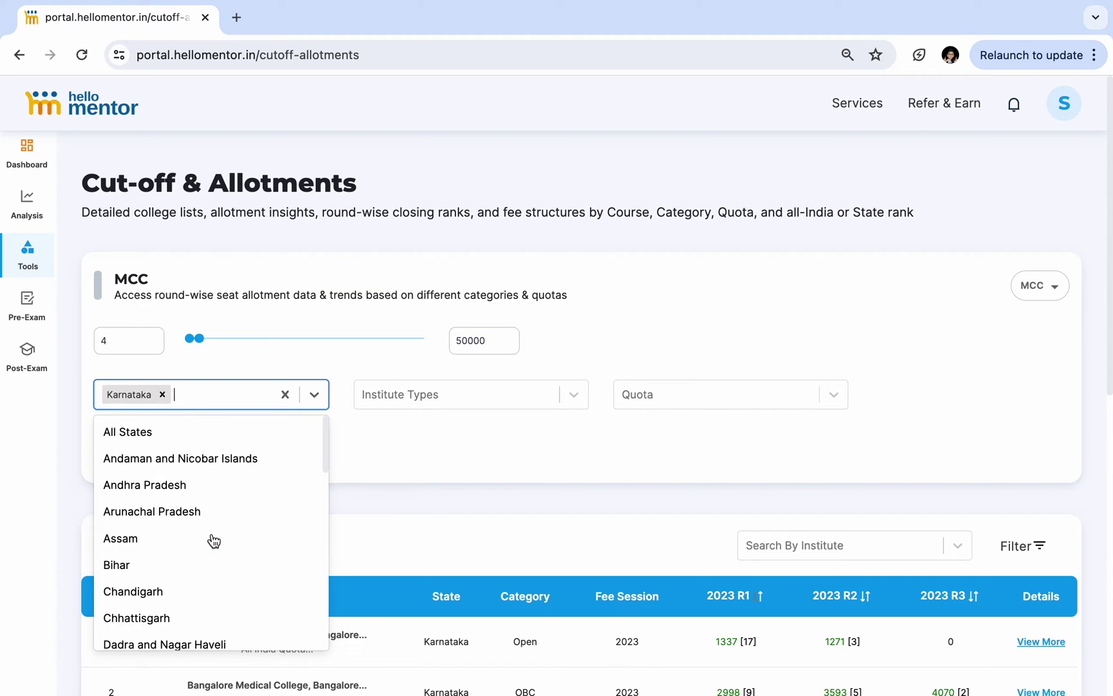
Filter results to Government Institute, All India Quota and SC category.
{"action": "left_click", "coordinate": [430, 400]}
{"action": "left_click", "coordinate": [411, 487]}
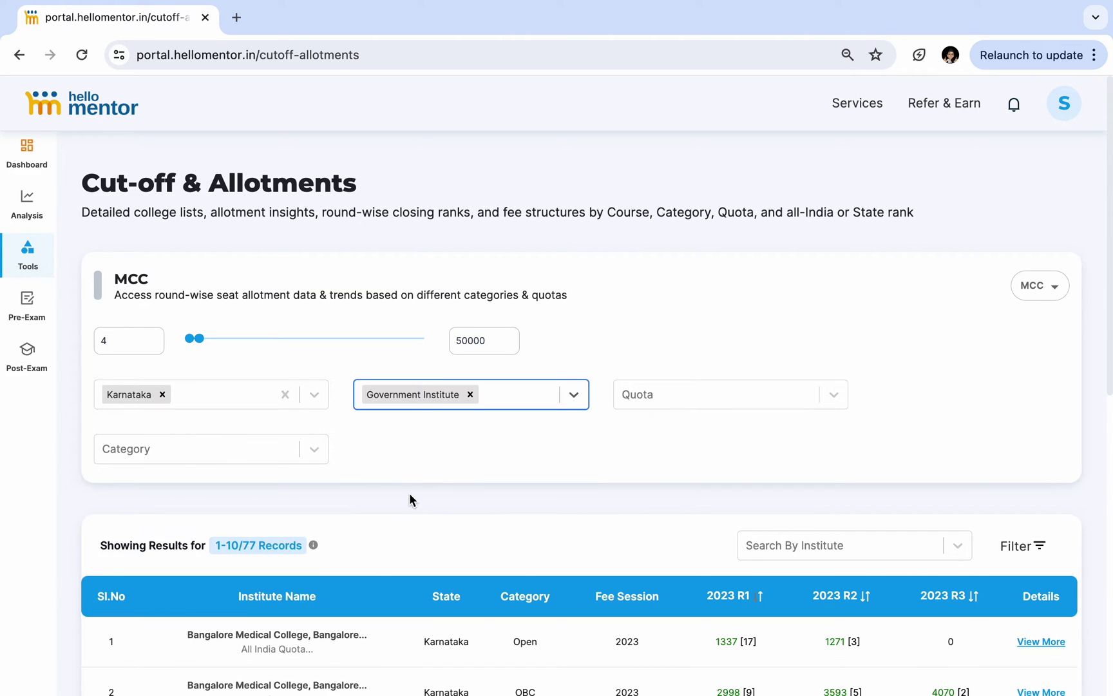
{"action": "left_click", "coordinate": [652, 400]}
{"action": "left_click", "coordinate": [651, 424]}
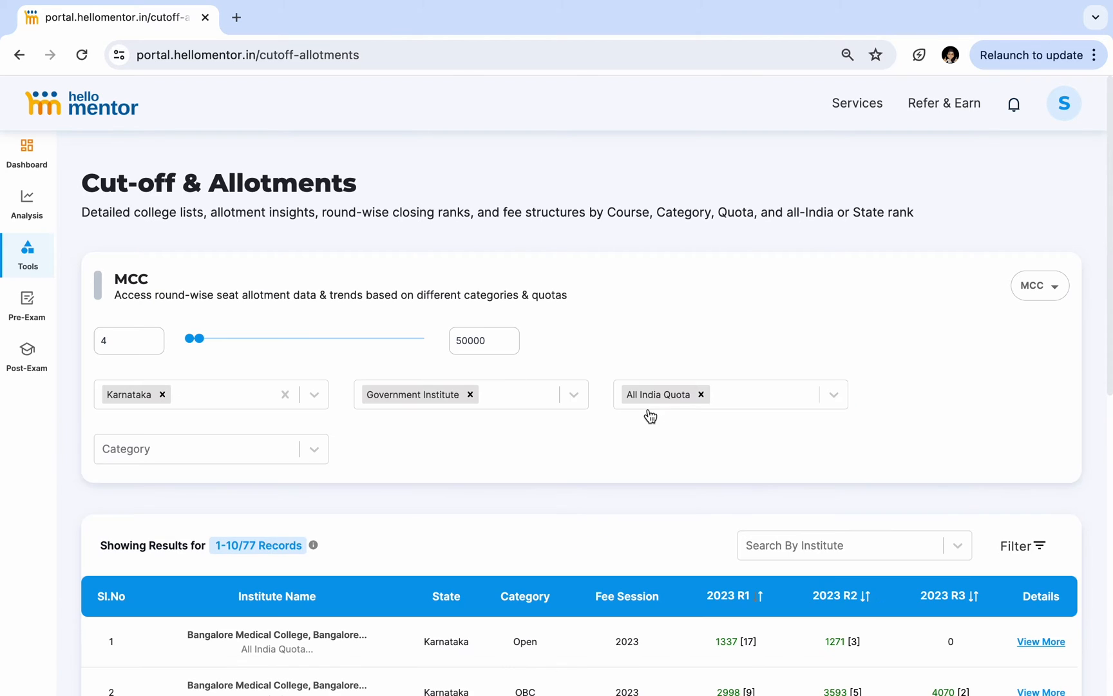
{"action": "left_click", "coordinate": [114, 454]}
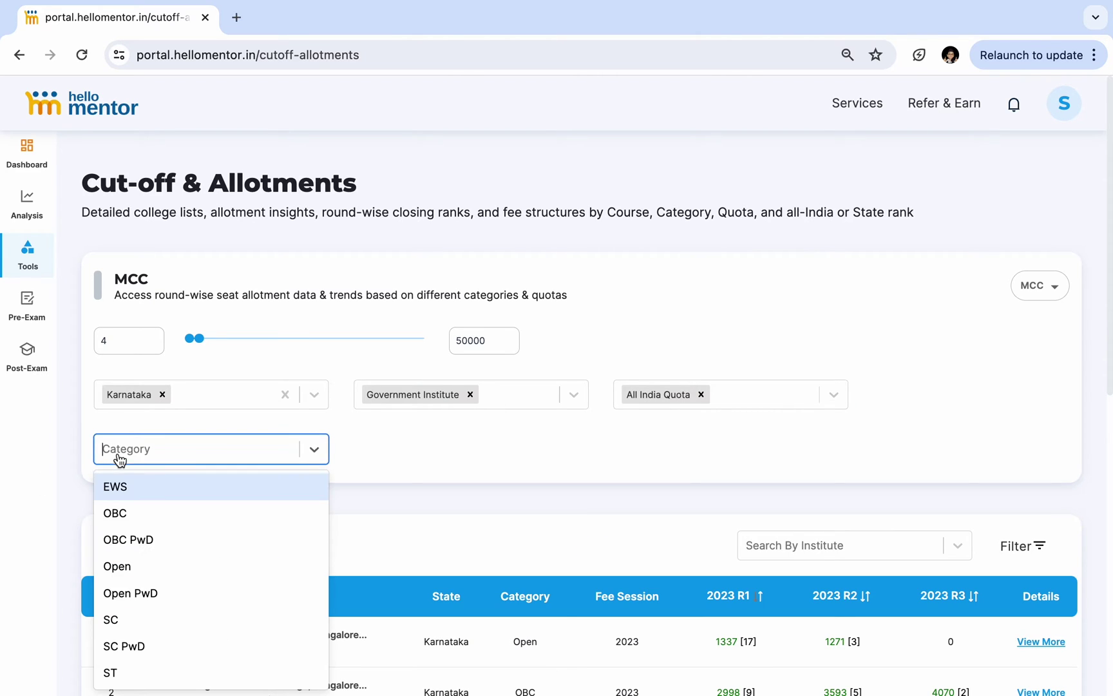
{"action": "left_click", "coordinate": [121, 620]}
{"action": "scroll", "coordinate": [122, 611], "scroll_direction": "down", "scroll_amount": 4}
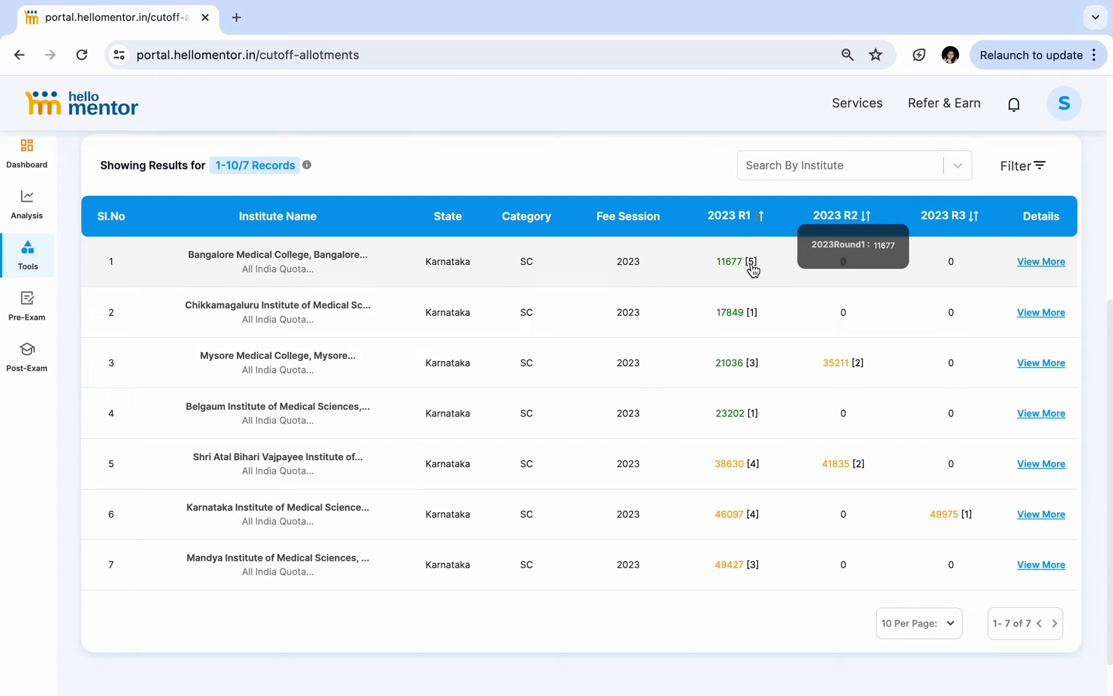
Review Bangalore Medical College's allotment details, then bring up the extra result filters.
{"action": "left_click", "coordinate": [751, 269]}
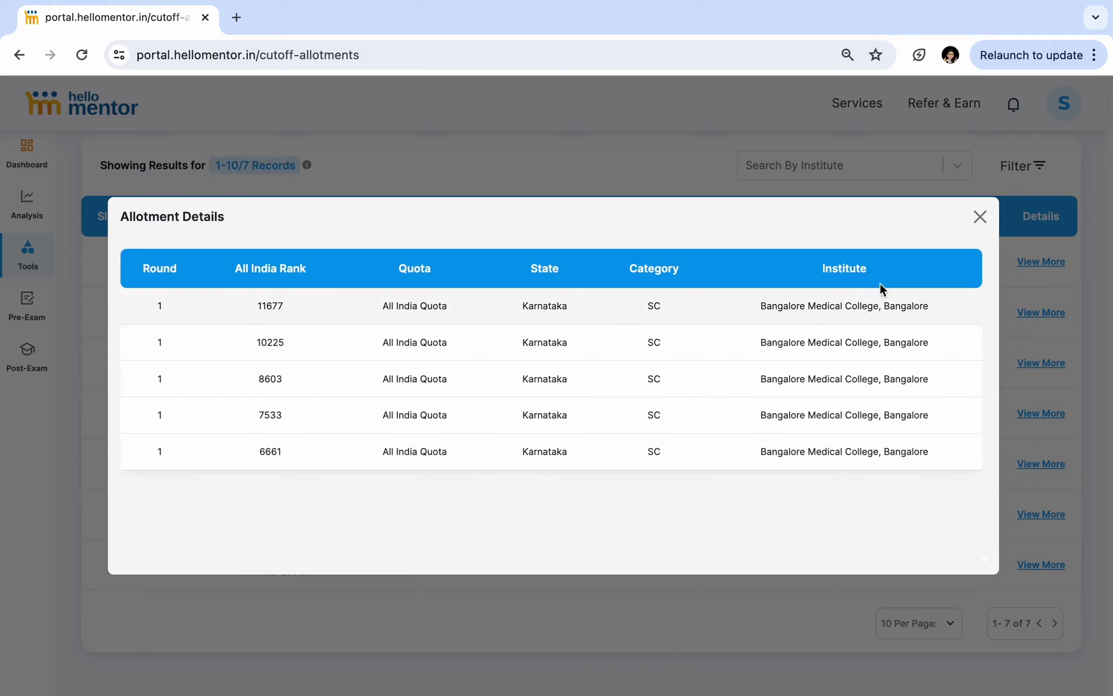
{"action": "left_click", "coordinate": [980, 216]}
{"action": "left_click", "coordinate": [1026, 178]}
Keep only 2023 round 1 and enable Bond Years, Fee and Beds filters.
{"action": "left_click", "coordinate": [926, 334]}
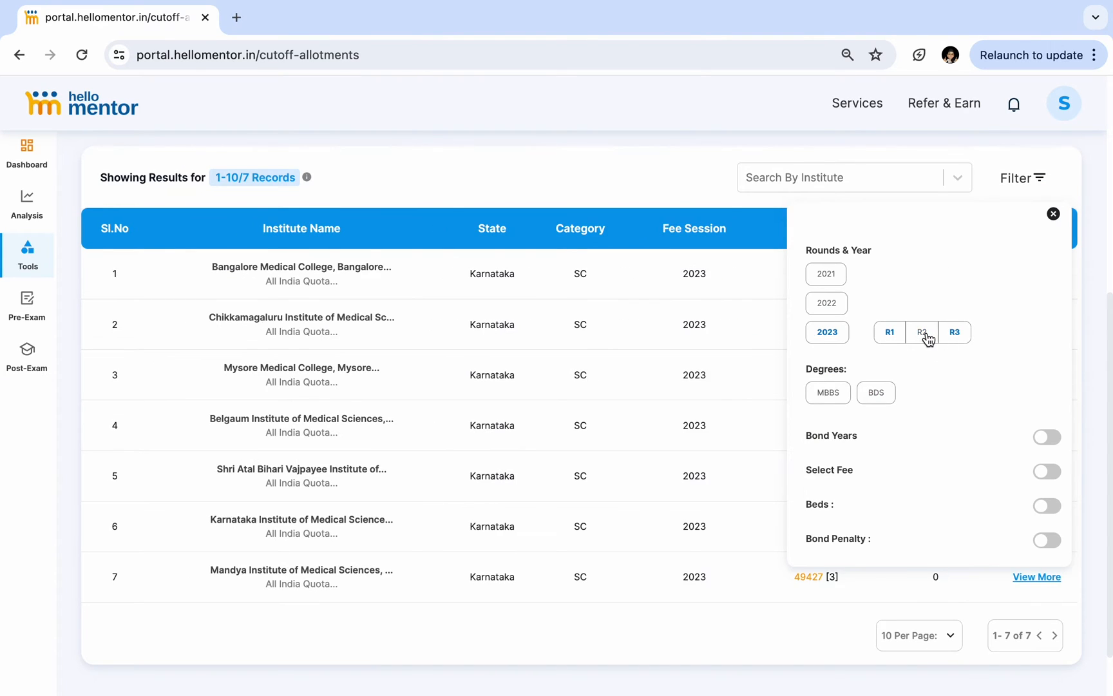
{"action": "left_click", "coordinate": [1047, 436]}
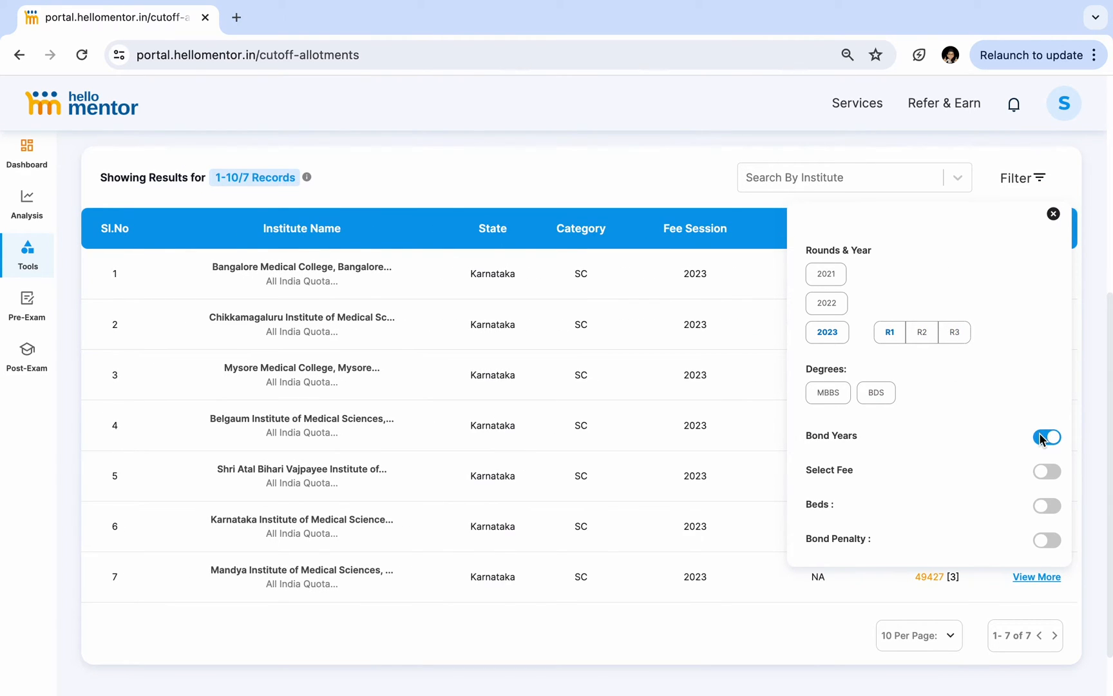
{"action": "left_click", "coordinate": [1046, 473]}
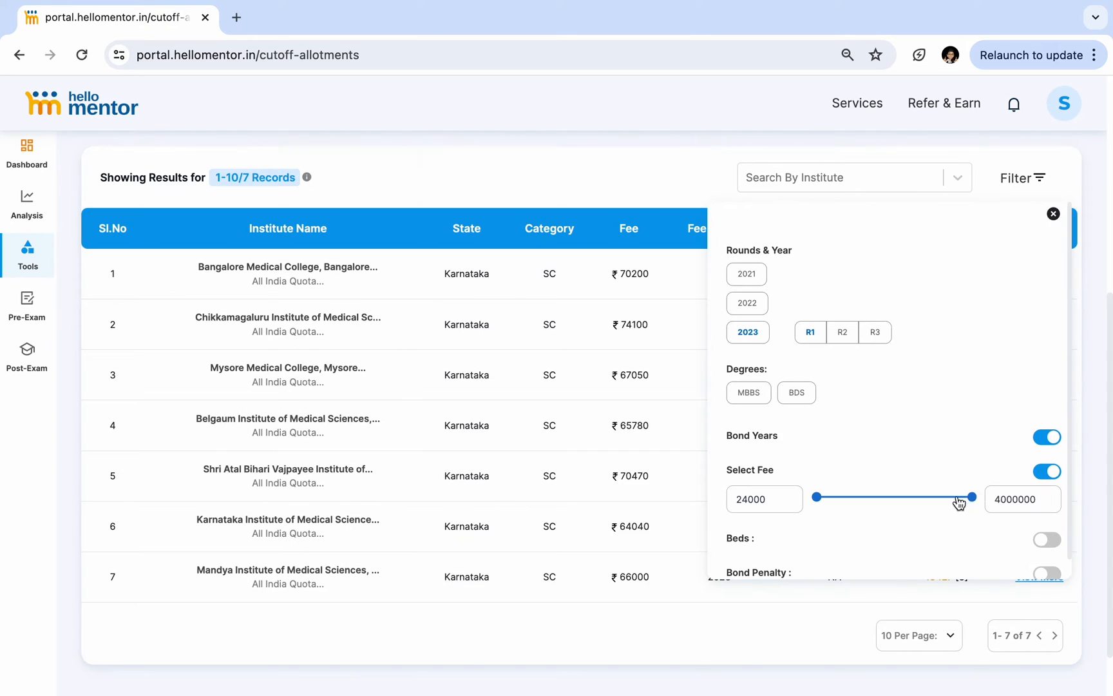
{"action": "left_click", "coordinate": [1043, 540]}
{"action": "scroll", "coordinate": [1043, 545], "scroll_direction": "down", "scroll_amount": 1}
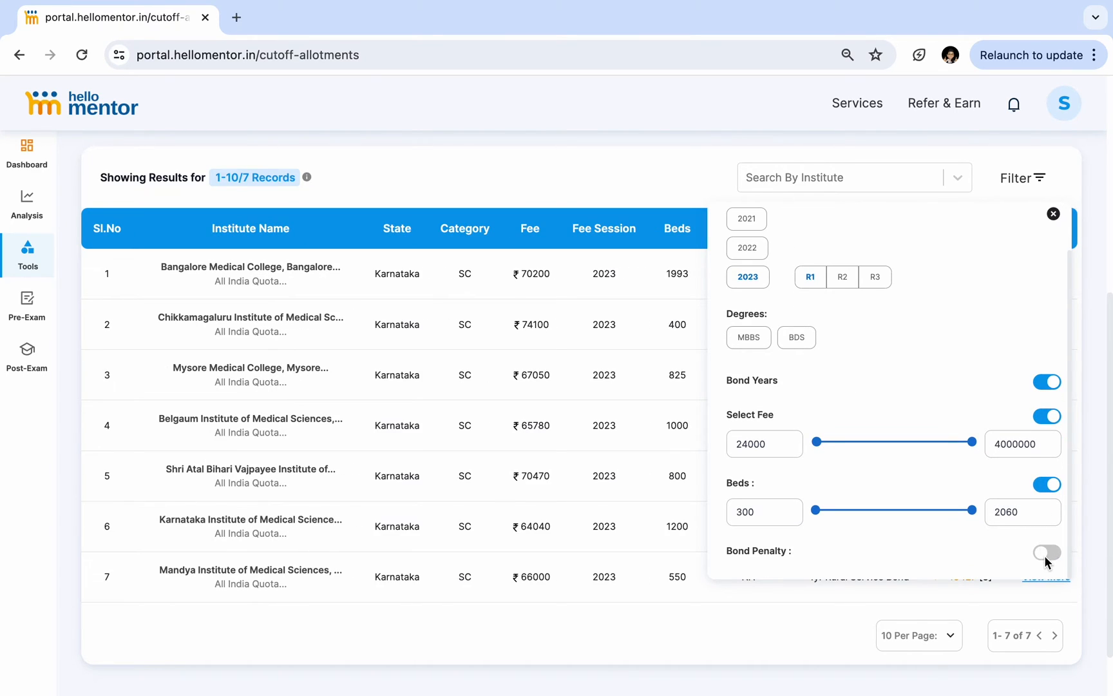
Keep maximum fee at 4000000, lower maximum beds to about 1200 and return to the table.
{"action": "left_click_drag", "start_coordinate": [971, 442], "coordinate": [905, 477]}
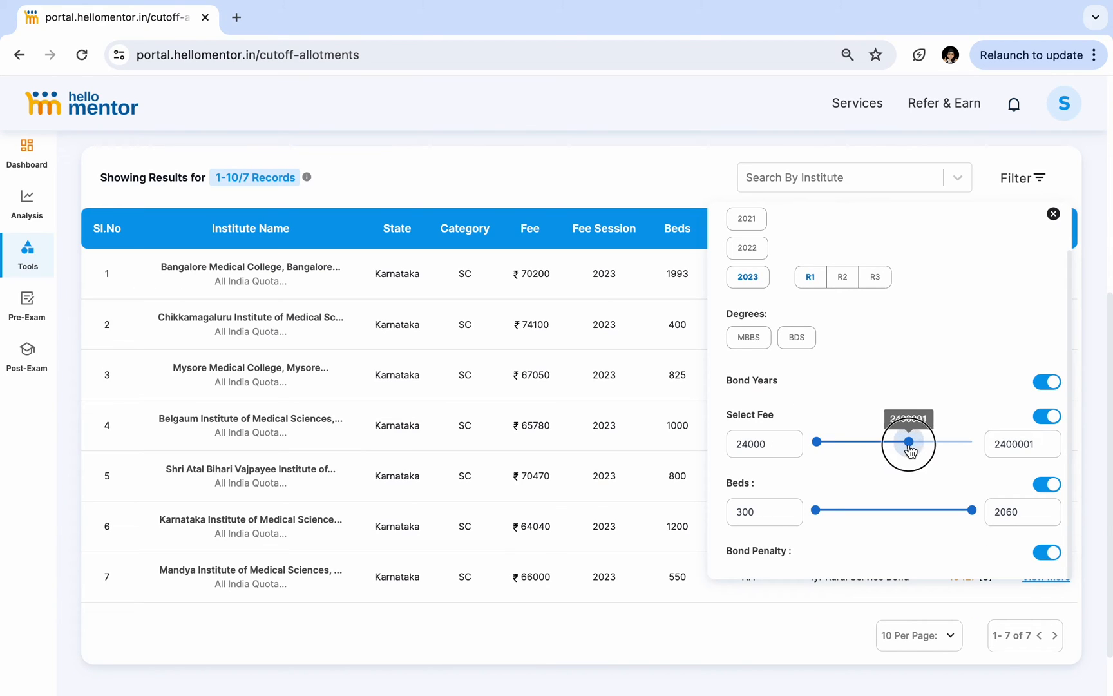
{"action": "left_click_drag", "start_coordinate": [905, 442], "coordinate": [971, 441]}
{"action": "mouse_move", "coordinate": [972, 510]}
{"action": "left_mouse_down"}
{"action": "mouse_move", "coordinate": [896, 511]}
{"action": "mouse_move", "coordinate": [995, 546]}
{"action": "left_mouse_up"}
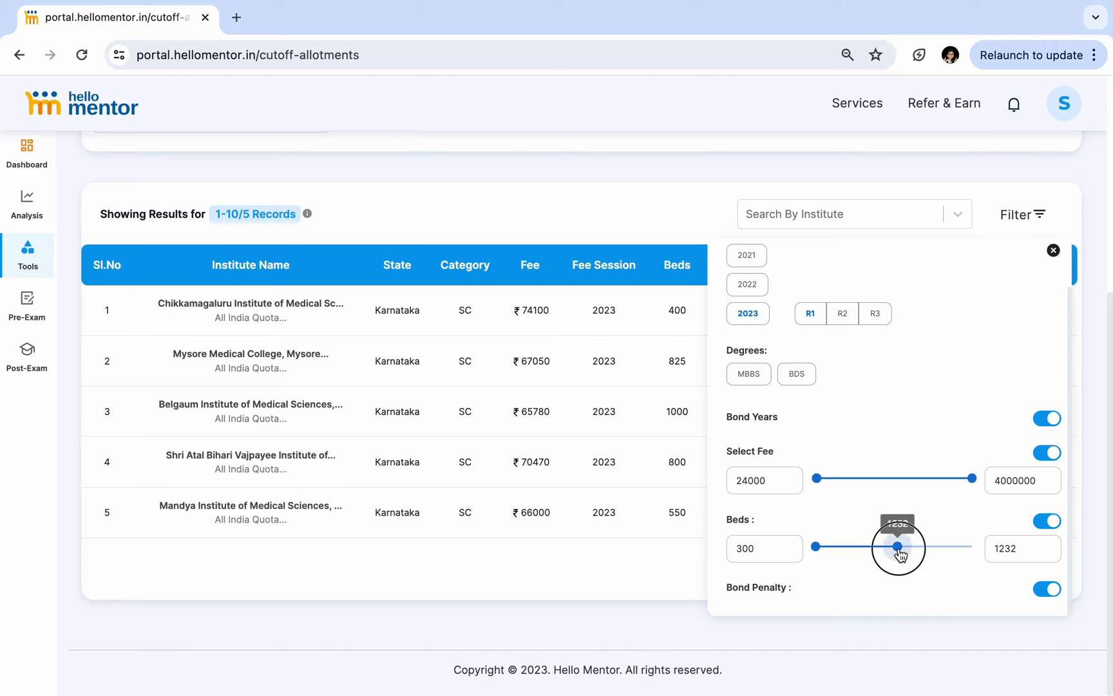
{"action": "left_click", "coordinate": [1054, 212]}
{"action": "scroll", "coordinate": [925, 479], "scroll_direction": "down", "scroll_amount": 1}
{"action": "scroll", "coordinate": [994, 253], "scroll_direction": "up", "scroll_amount": 1}
{"action": "scroll", "coordinate": [995, 254], "scroll_direction": "up", "scroll_amount": 2}
{"action": "scroll", "coordinate": [995, 256], "scroll_direction": "up", "scroll_amount": 1}
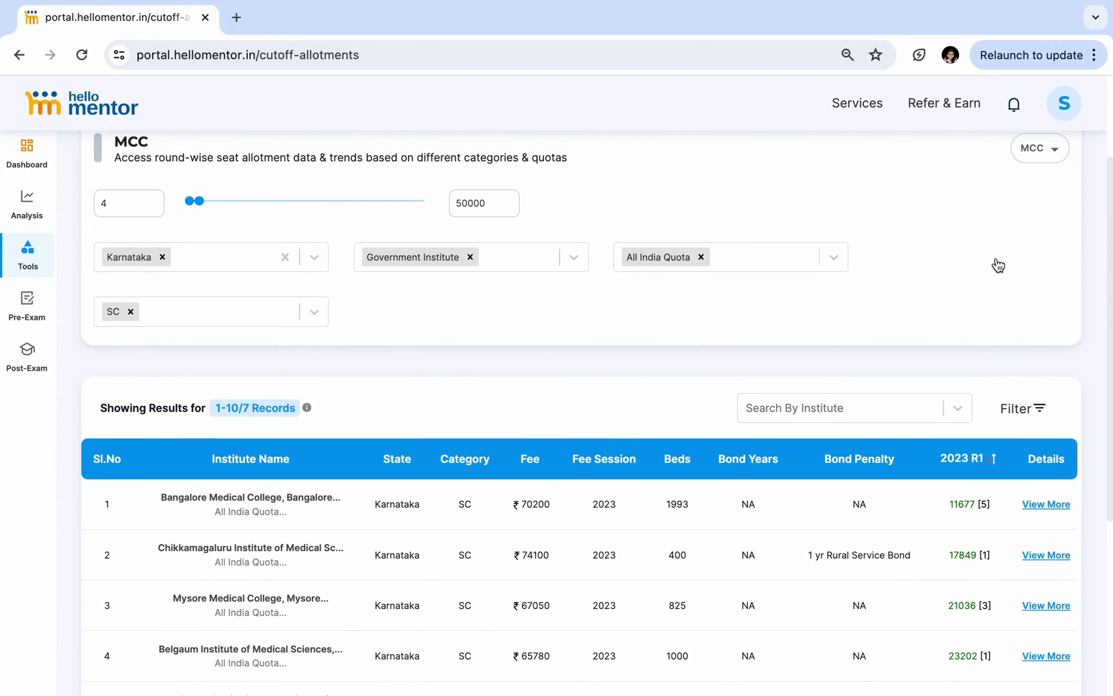
{"action": "scroll", "coordinate": [994, 261], "scroll_direction": "up", "scroll_amount": 1}
{"action": "scroll", "coordinate": [262, 373], "scroll_direction": "up", "scroll_amount": 1}
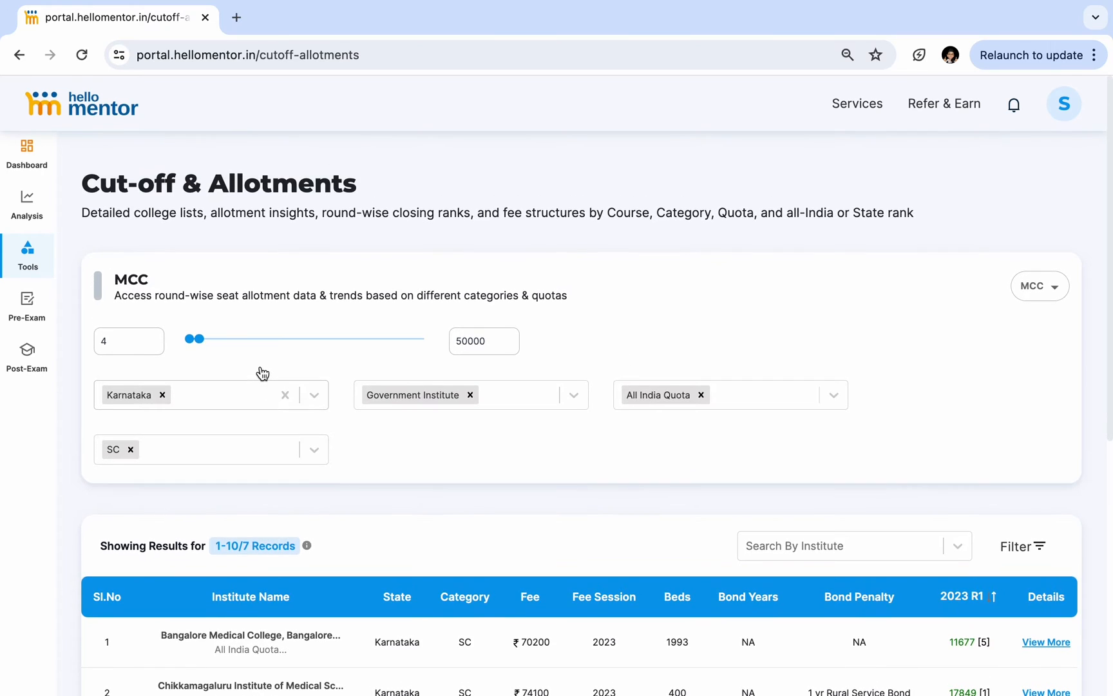
Switch the state to Maharashtra and keep only government institutes.
{"action": "left_click", "coordinate": [209, 396]}
{"action": "scroll", "coordinate": [212, 492], "scroll_direction": "down", "scroll_amount": 1}
{"action": "scroll", "coordinate": [210, 494], "scroll_direction": "down", "scroll_amount": 1}
{"action": "scroll", "coordinate": [212, 490], "scroll_direction": "down", "scroll_amount": 2}
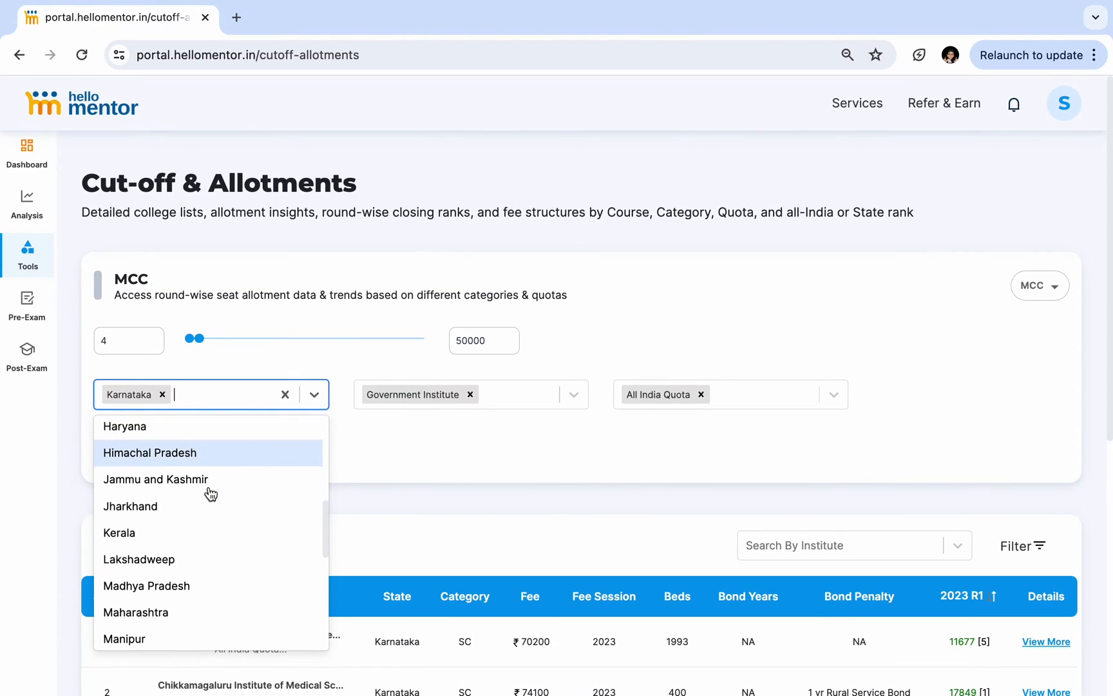
{"action": "scroll", "coordinate": [212, 492], "scroll_direction": "down", "scroll_amount": 2}
{"action": "left_click", "coordinate": [211, 508]}
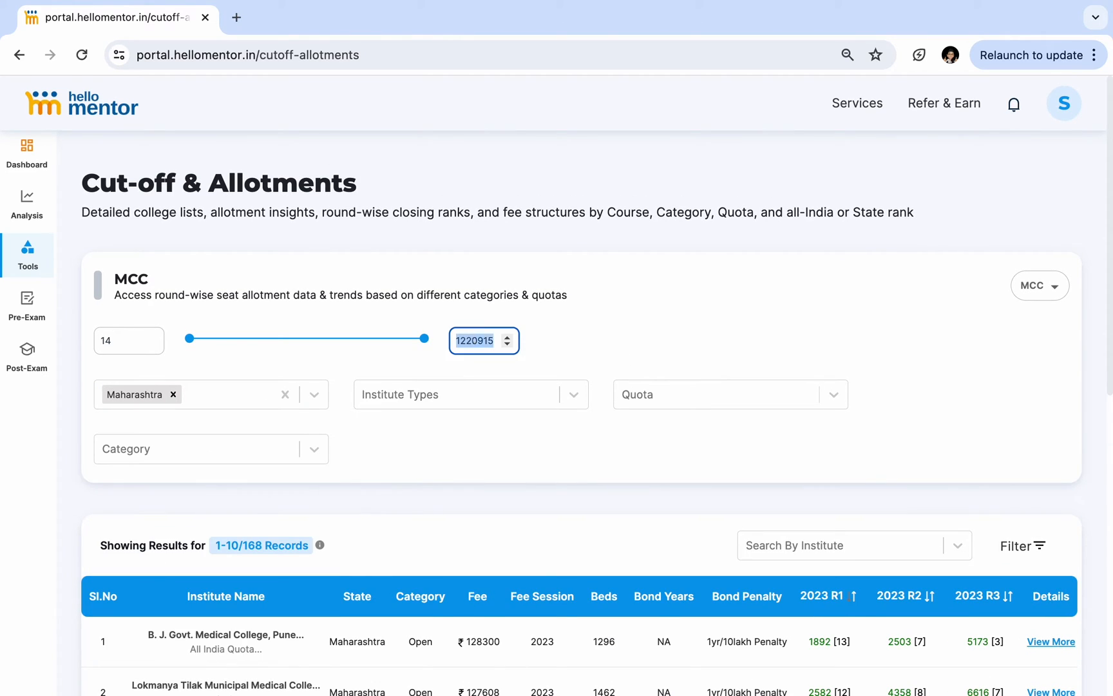
{"action": "type", "text": "50000"}
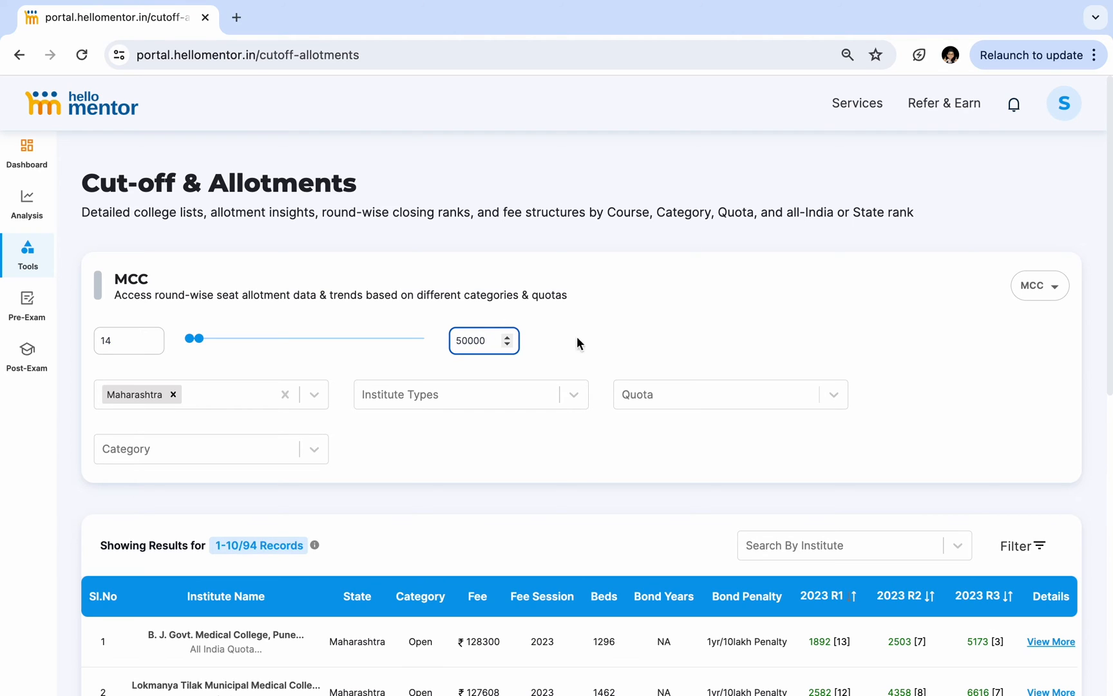
{"action": "left_click", "coordinate": [535, 409]}
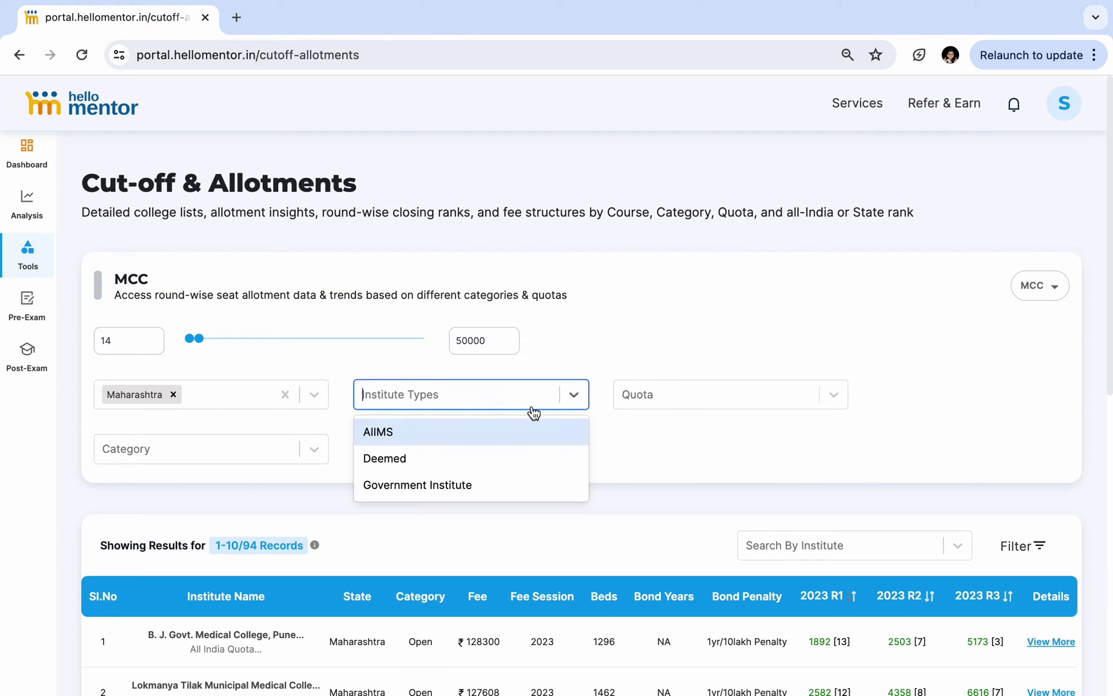
{"action": "left_click", "coordinate": [426, 485]}
Filter Maharashtra results to All India Quota and OBC category.
{"action": "left_click", "coordinate": [661, 396]}
{"action": "left_click", "coordinate": [664, 431]}
{"action": "left_click", "coordinate": [235, 452]}
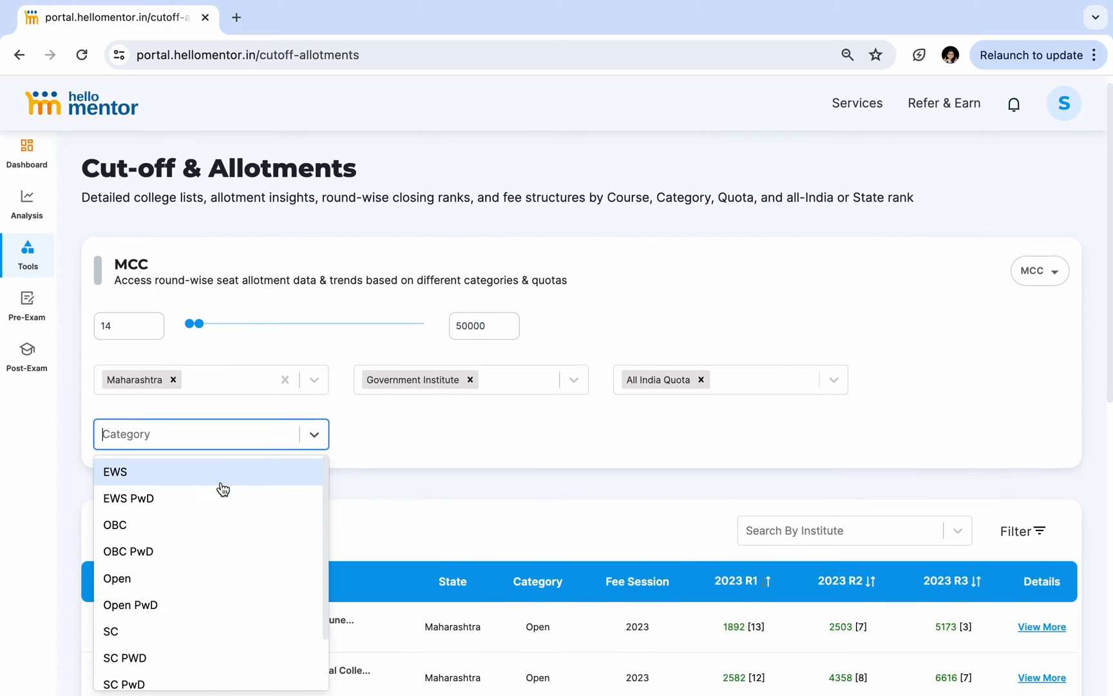
{"action": "left_click", "coordinate": [192, 525]}
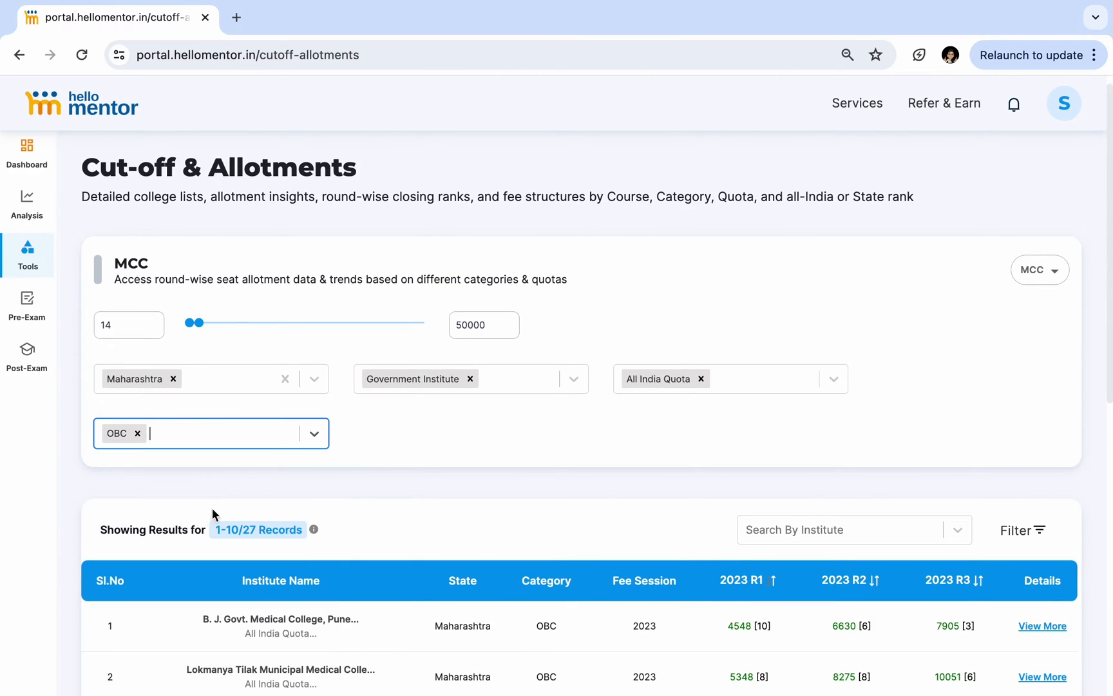
{"action": "scroll", "coordinate": [471, 497], "scroll_direction": "down", "scroll_amount": 4}
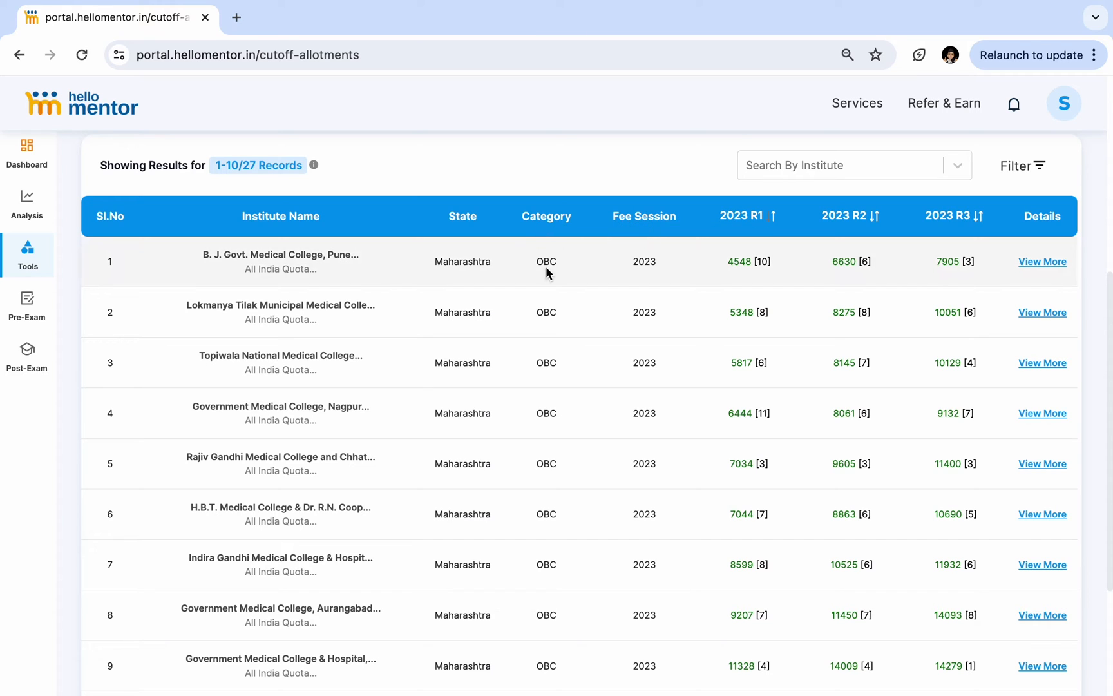
{"action": "left_click", "coordinate": [763, 262]}
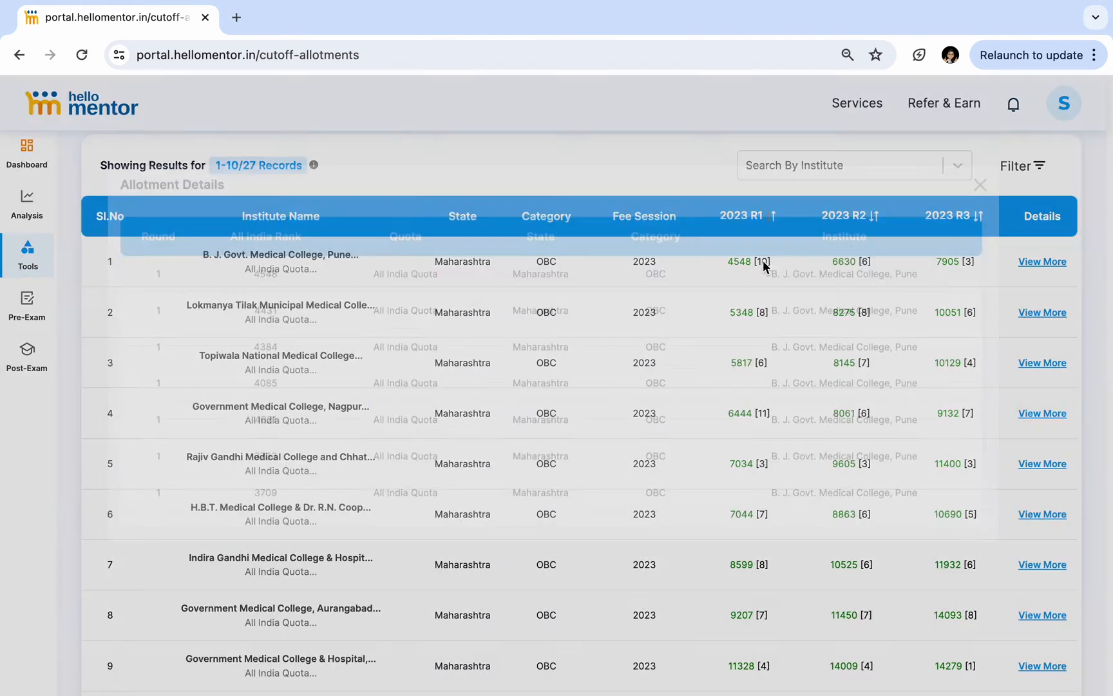
{"action": "scroll", "coordinate": [556, 431], "scroll_direction": "down", "scroll_amount": 2}
{"action": "scroll", "coordinate": [557, 429], "scroll_direction": "up", "scroll_amount": 2}
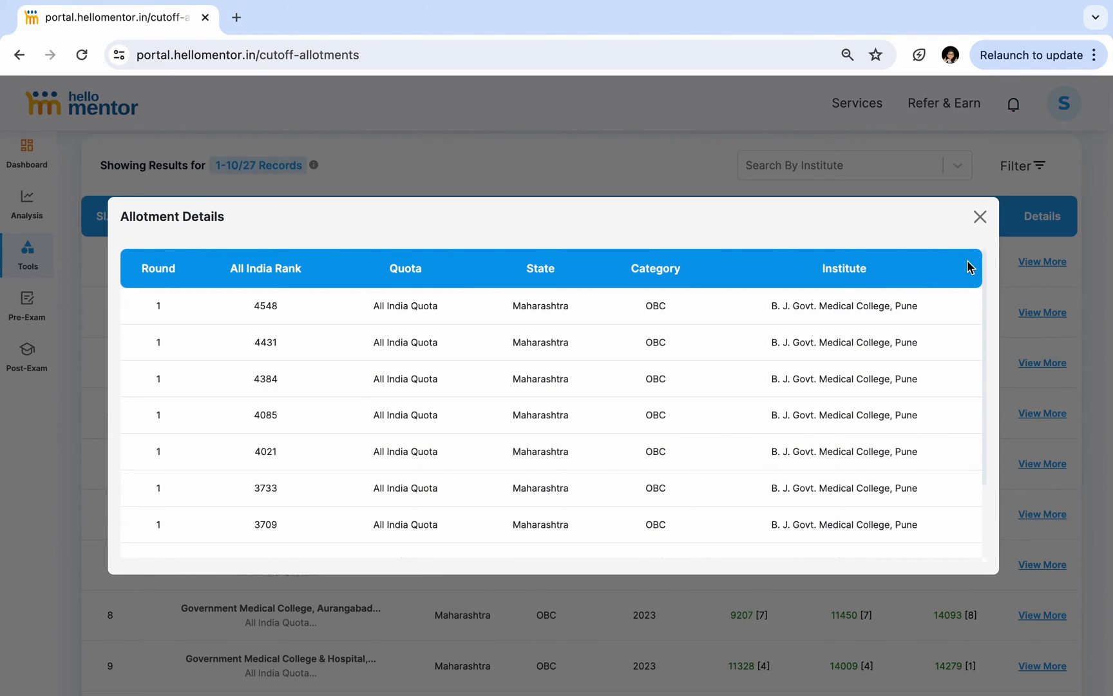
{"action": "left_click", "coordinate": [980, 217]}
{"action": "scroll", "coordinate": [782, 351], "scroll_direction": "up", "scroll_amount": 2}
{"action": "scroll", "coordinate": [780, 352], "scroll_direction": "up", "scroll_amount": 2}
{"action": "scroll", "coordinate": [782, 356], "scroll_direction": "up", "scroll_amount": 2}
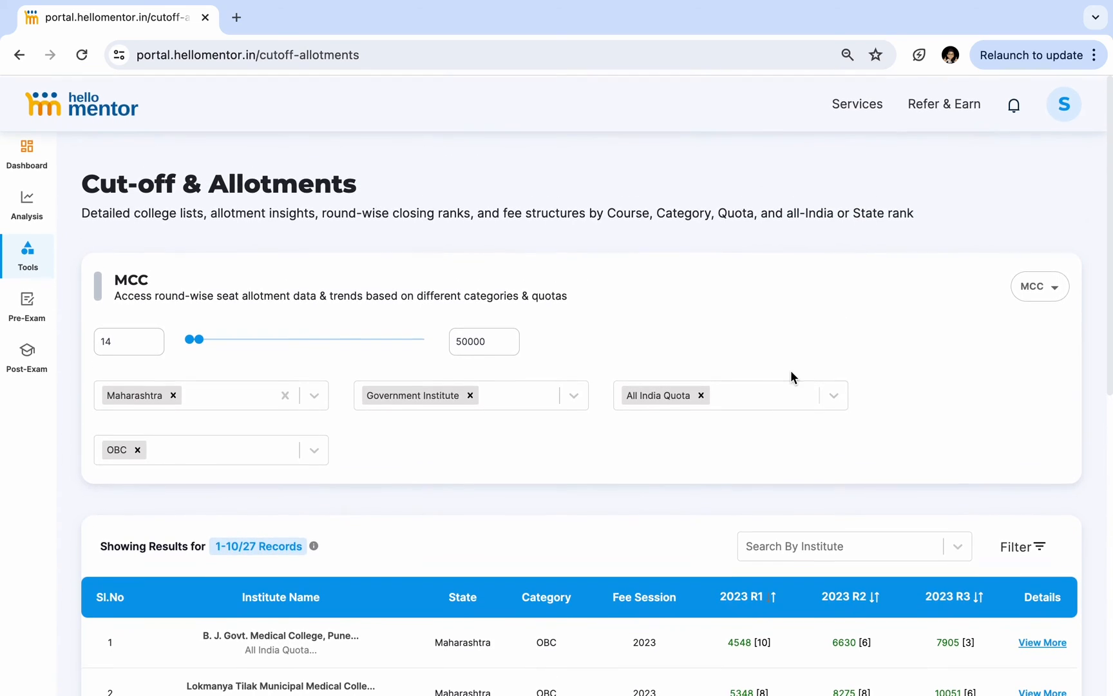
Switch to Karnataka state counselling with maximum rank 50000 and government institutes only.
{"action": "left_click", "coordinate": [1048, 286]}
{"action": "left_click", "coordinate": [955, 394]}
{"action": "double_click", "coordinate": [689, 343]}
{"action": "type", "text": "0"}
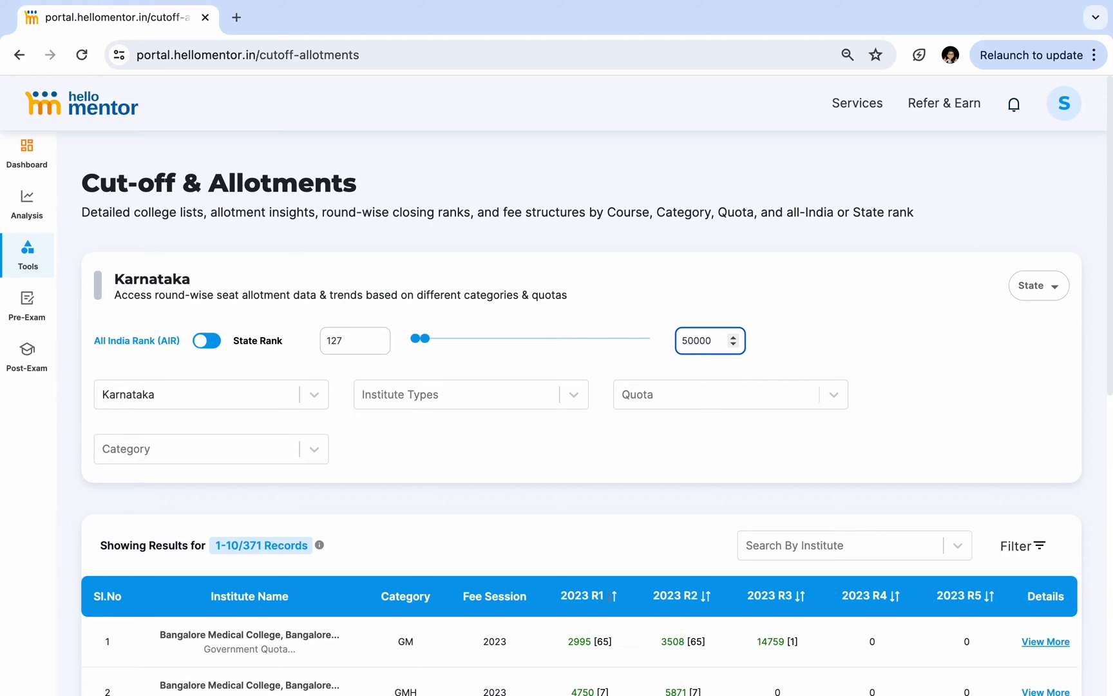
{"action": "left_click", "coordinate": [460, 397]}
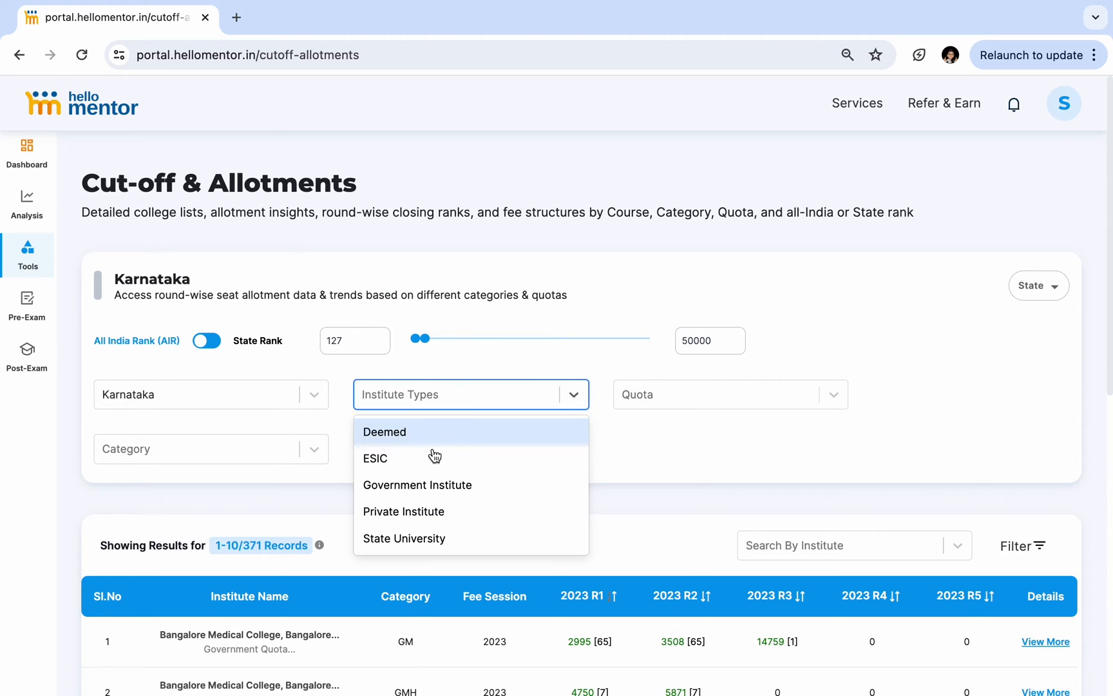
{"action": "left_click", "coordinate": [423, 490]}
Filter to Government Quota and category 2AG, then view Bangalore Medical College's round 1 allotments.
{"action": "left_click", "coordinate": [656, 400]}
{"action": "left_click", "coordinate": [643, 436]}
{"action": "left_click", "coordinate": [192, 453]}
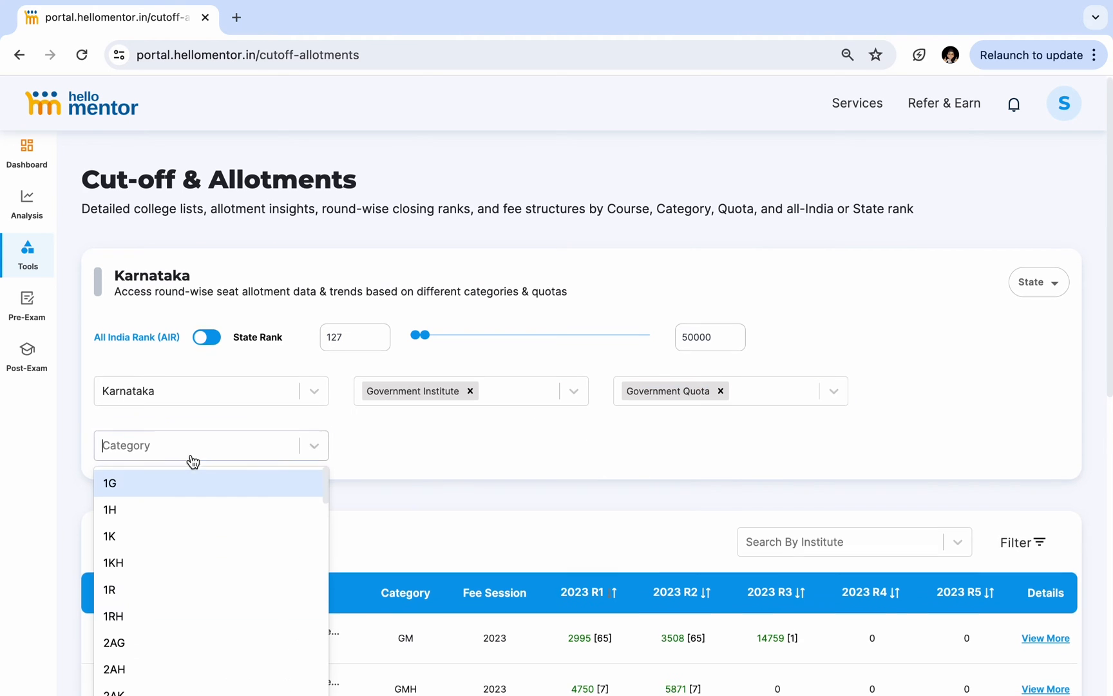
{"action": "left_click", "coordinate": [161, 632]}
{"action": "scroll", "coordinate": [392, 396], "scroll_direction": "down", "scroll_amount": 4}
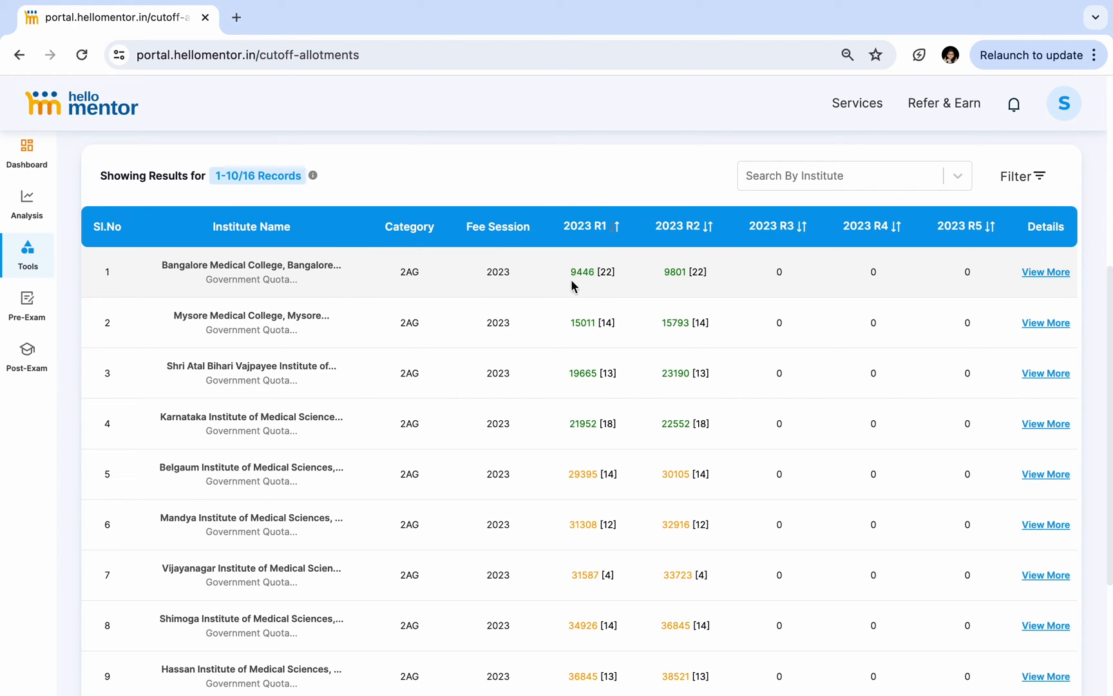
{"action": "left_click", "coordinate": [611, 279]}
{"action": "scroll", "coordinate": [557, 374], "scroll_direction": "down", "scroll_amount": 3}
{"action": "scroll", "coordinate": [556, 375], "scroll_direction": "down", "scroll_amount": 2}
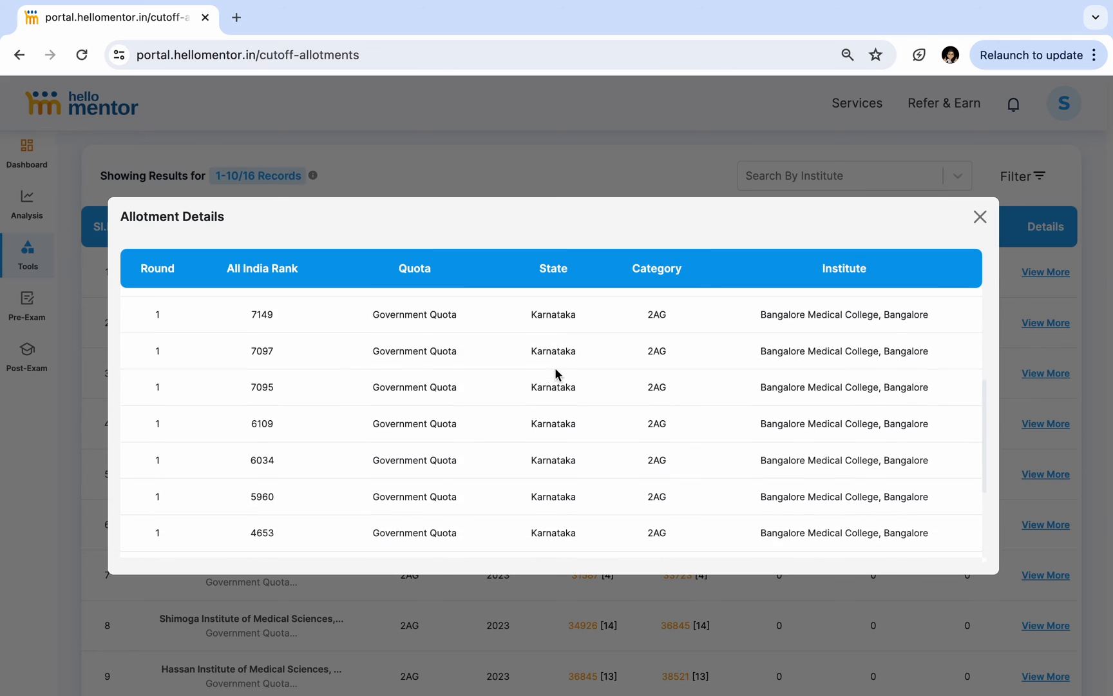
{"action": "scroll", "coordinate": [557, 374], "scroll_direction": "up", "scroll_amount": 1}
{"action": "scroll", "coordinate": [556, 376], "scroll_direction": "up", "scroll_amount": 3}
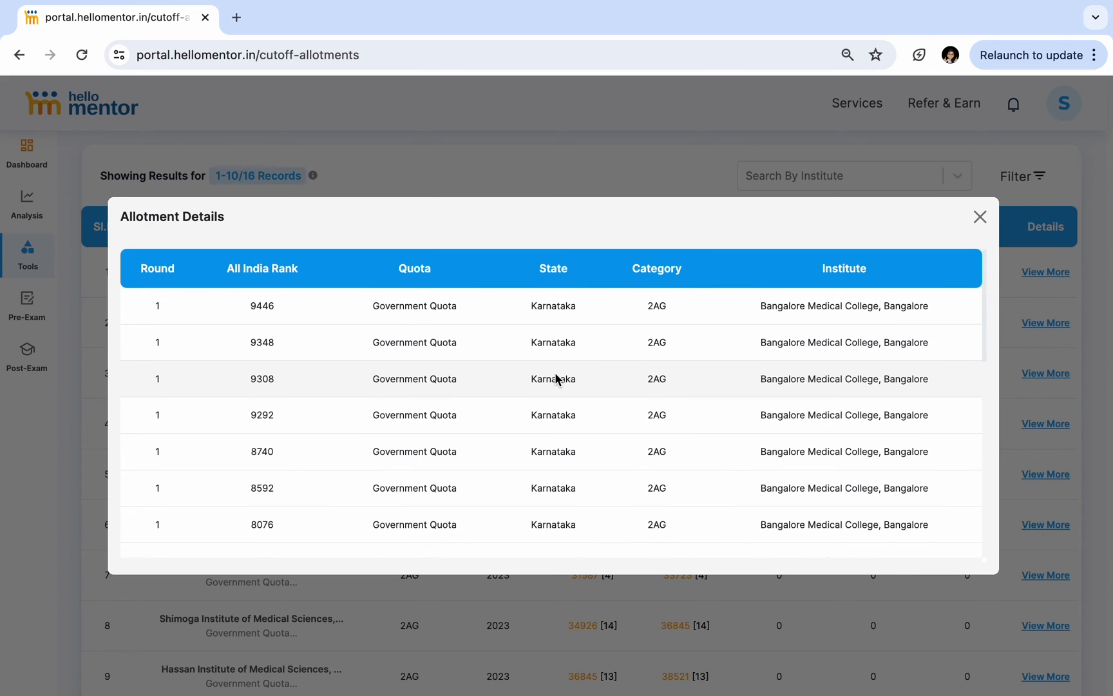
{"action": "left_click", "coordinate": [979, 217]}
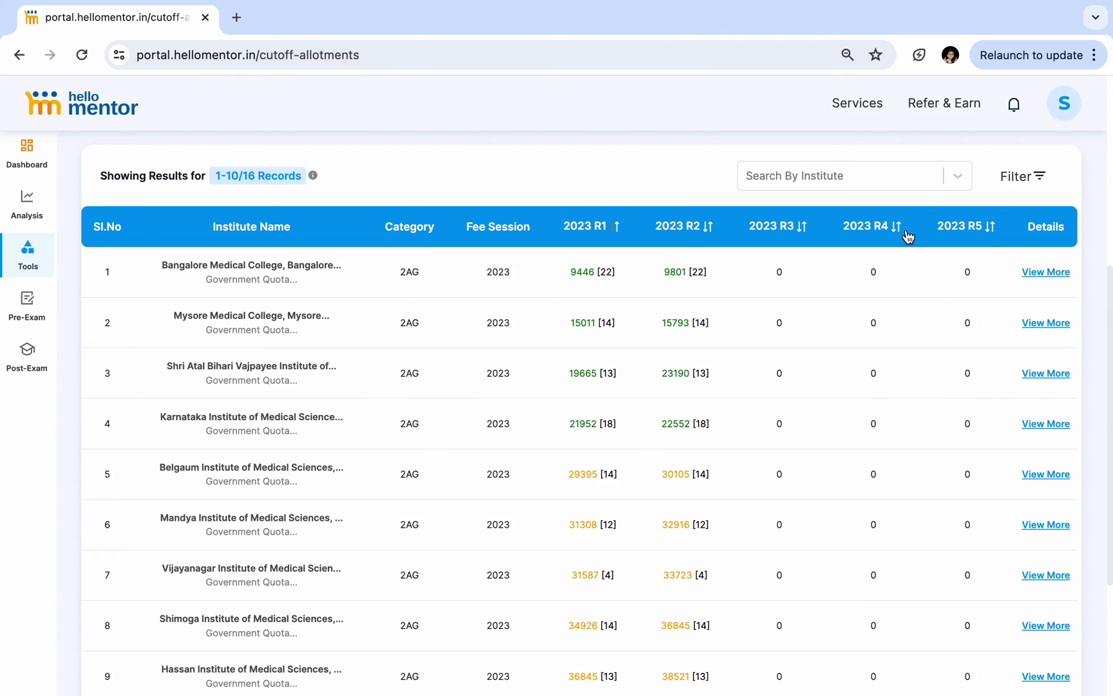
{"action": "scroll", "coordinate": [560, 378], "scroll_direction": "up", "scroll_amount": 1}
{"action": "scroll", "coordinate": [559, 377], "scroll_direction": "up", "scroll_amount": 3}
{"action": "scroll", "coordinate": [582, 524], "scroll_direction": "down", "scroll_amount": 3}
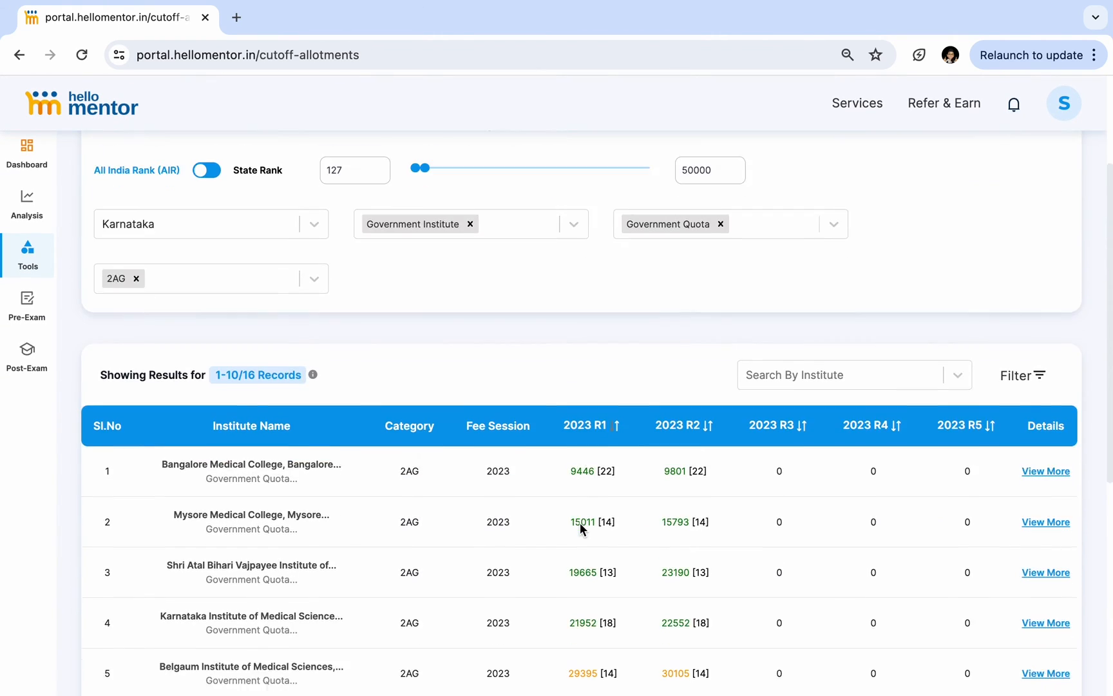
{"action": "scroll", "coordinate": [582, 525], "scroll_direction": "down", "scroll_amount": 2}
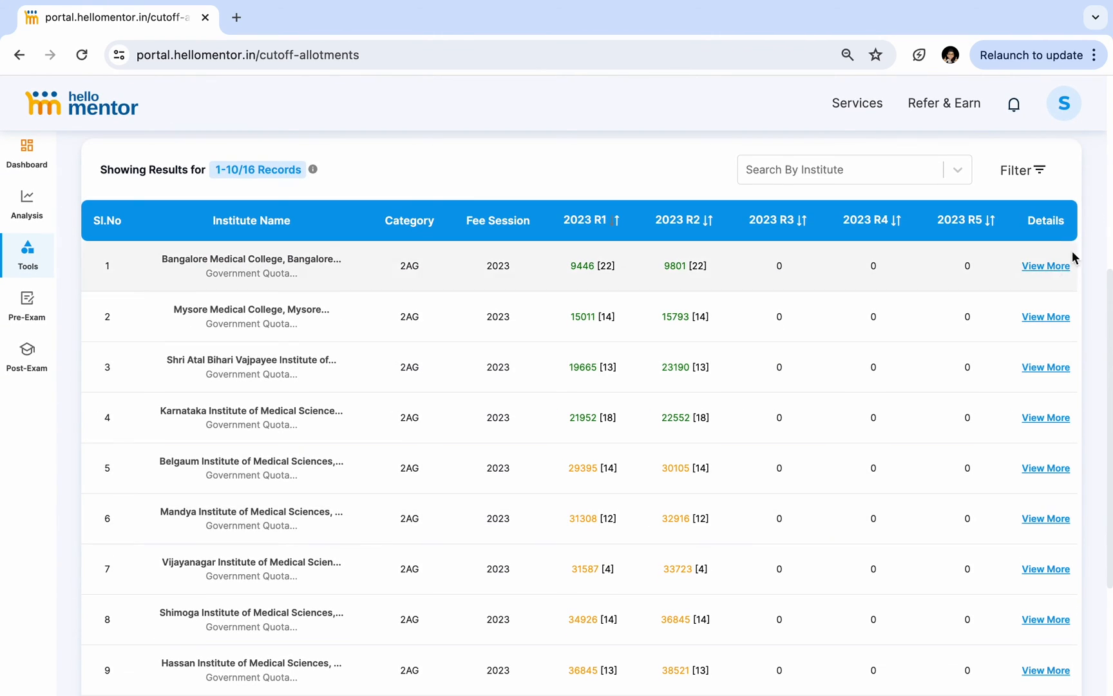
{"action": "left_click", "coordinate": [1041, 174]}
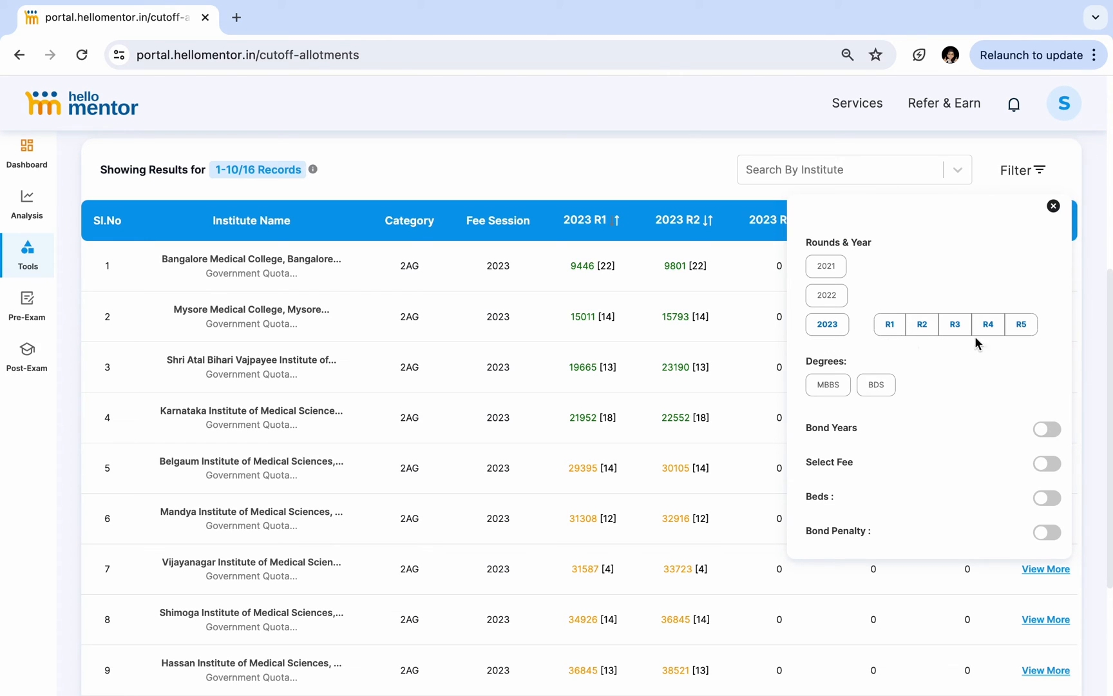
Add Bond Years, Fee, Beds and Bond Penalty columns to the Karnataka 2AG results table.
{"action": "left_click", "coordinate": [1049, 429]}
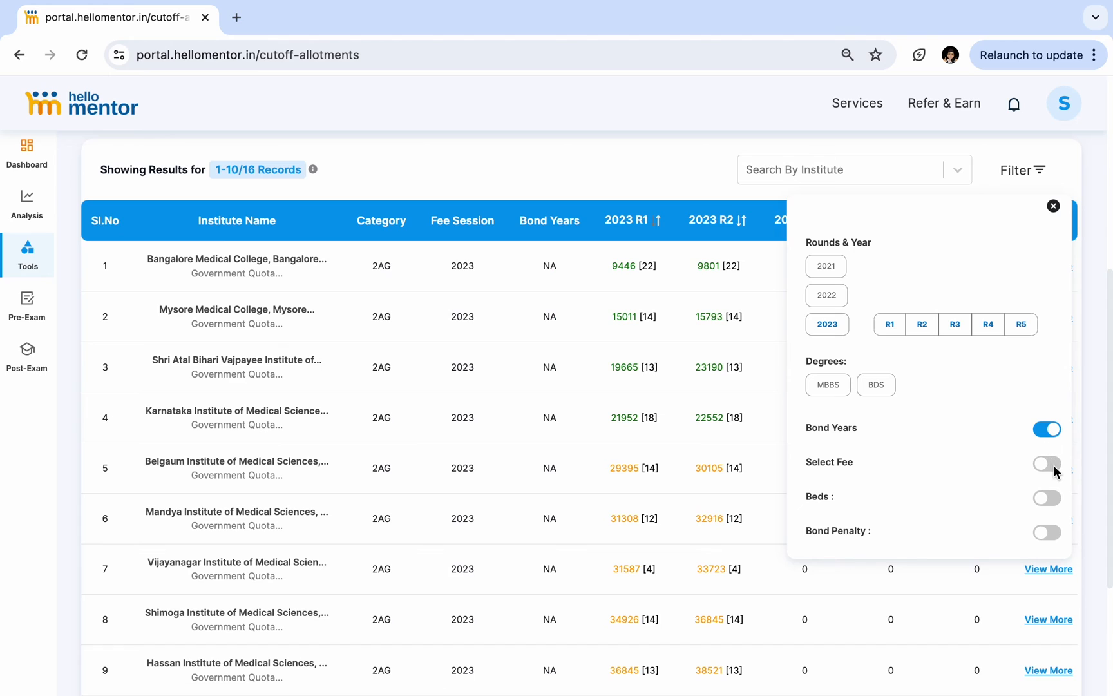
{"action": "left_click", "coordinate": [1048, 465]}
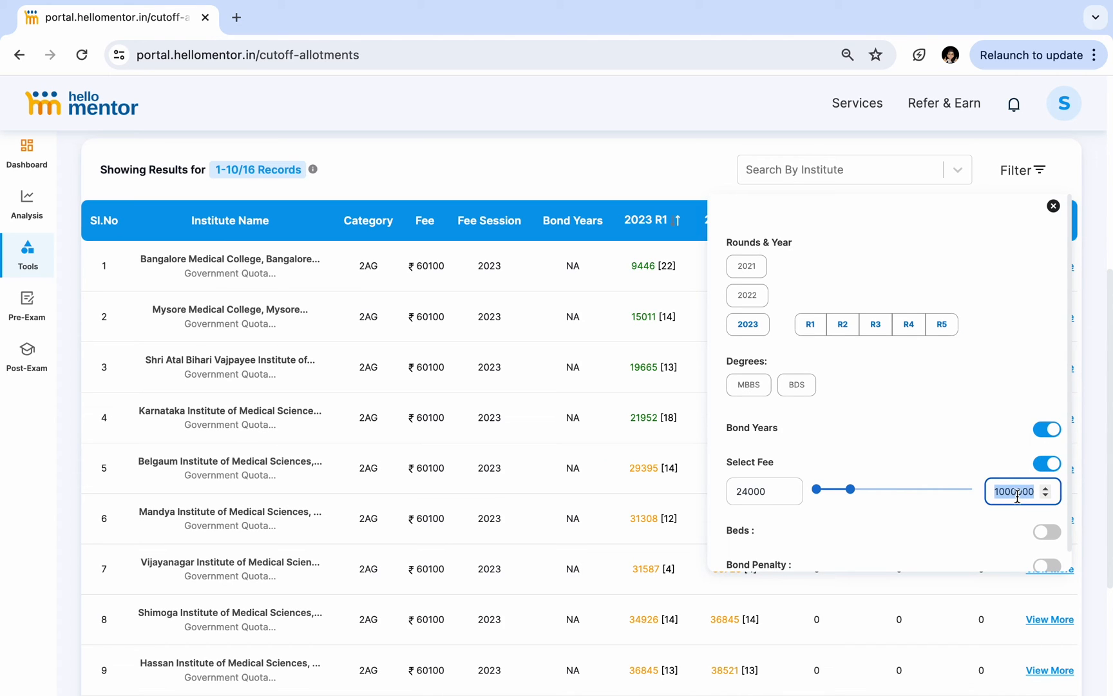
{"action": "type", "text": "00000"}
{"action": "scroll", "coordinate": [975, 541], "scroll_direction": "down", "scroll_amount": 1}
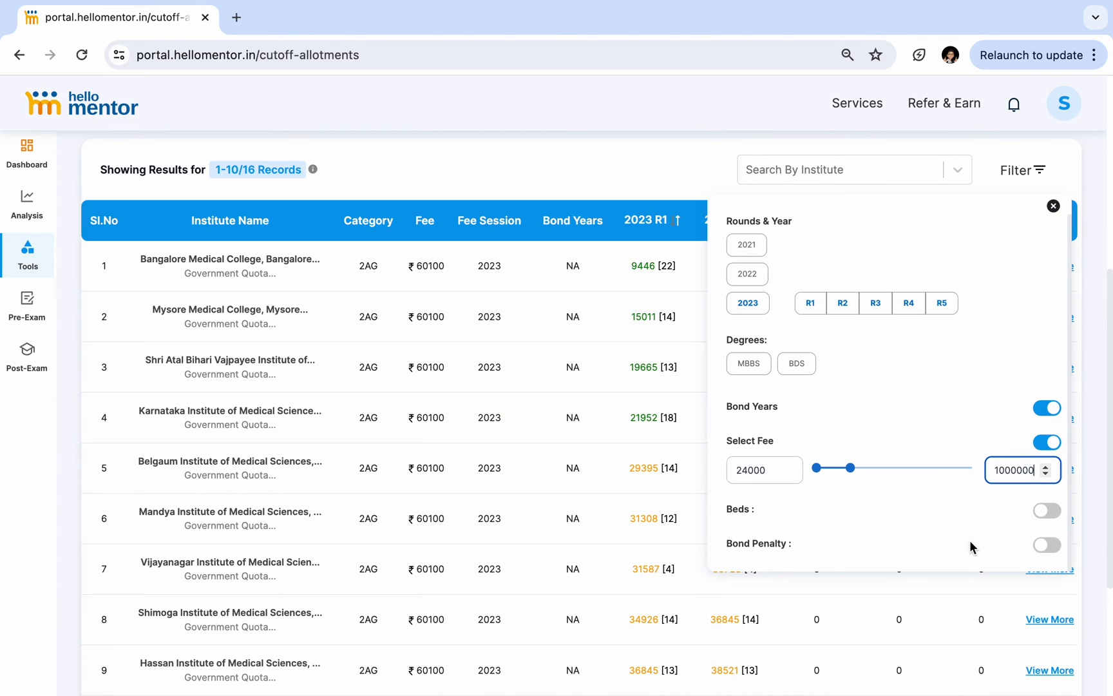
{"action": "left_click", "coordinate": [1047, 510]}
{"action": "scroll", "coordinate": [988, 526], "scroll_direction": "down", "scroll_amount": 1}
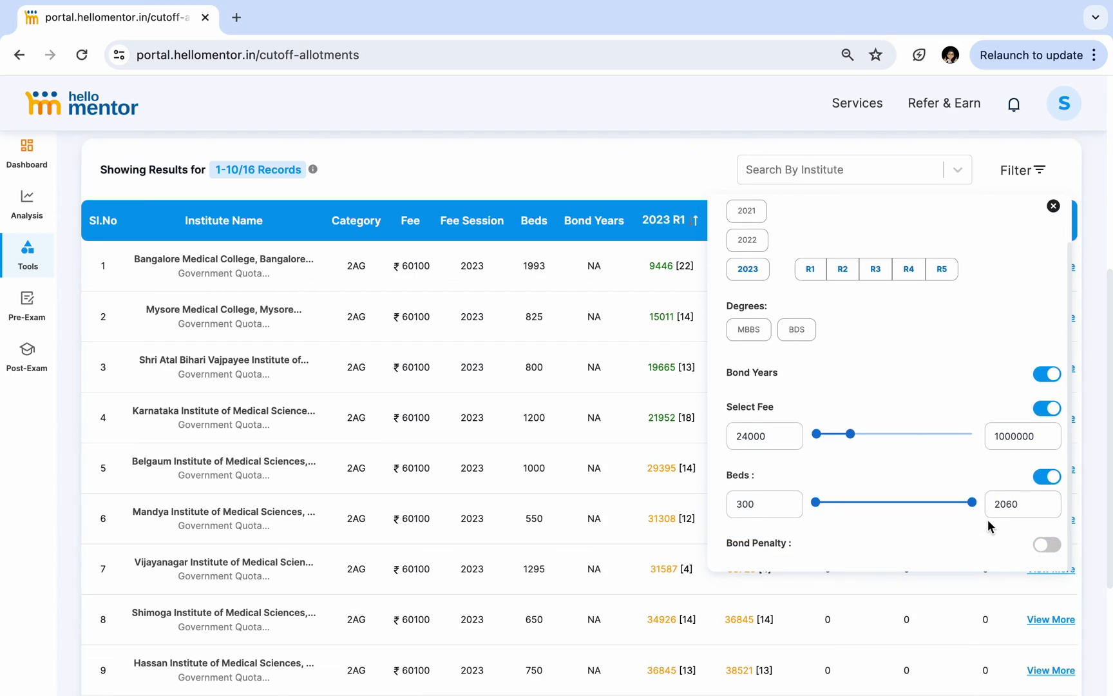
{"action": "left_click", "coordinate": [1046, 545]}
{"action": "scroll", "coordinate": [1049, 549], "scroll_direction": "up", "scroll_amount": 2}
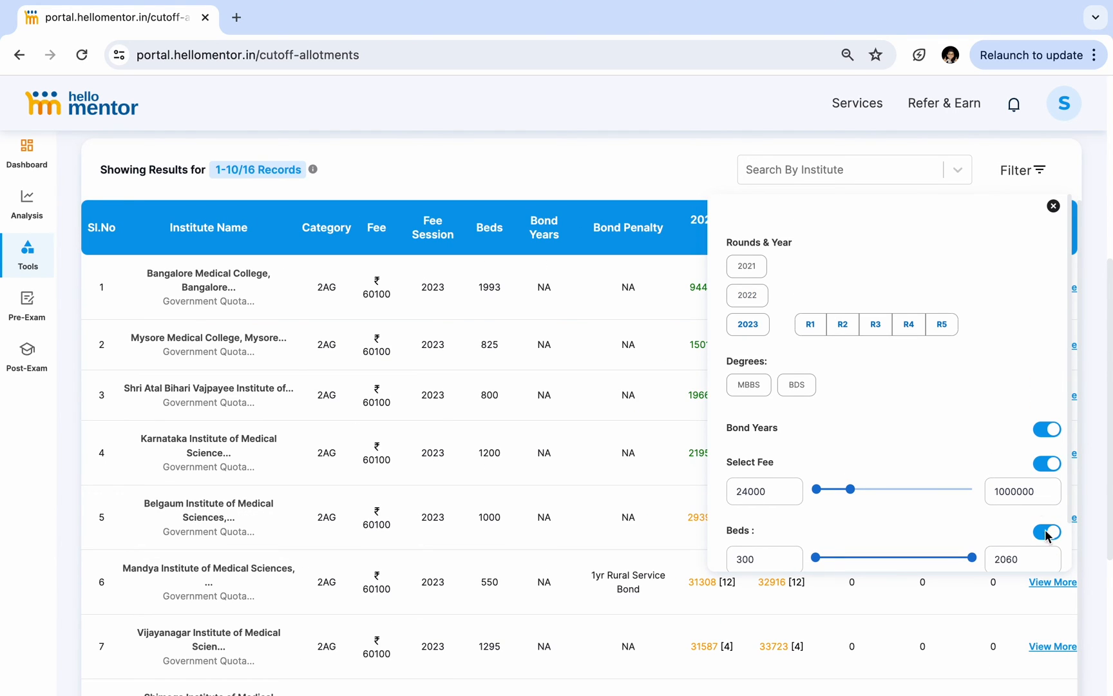
{"action": "left_click", "coordinate": [1055, 208]}
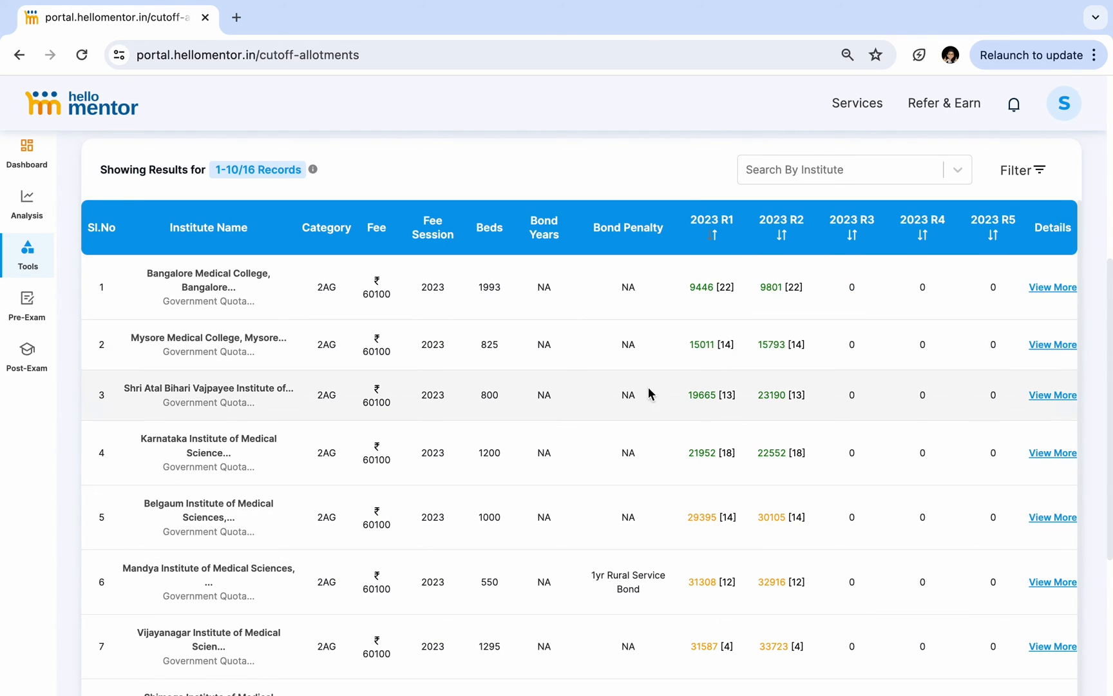
Review Bangalore Medical College's fee and bed count (1993) details, then bring up the state list.
{"action": "left_click", "coordinate": [1035, 289]}
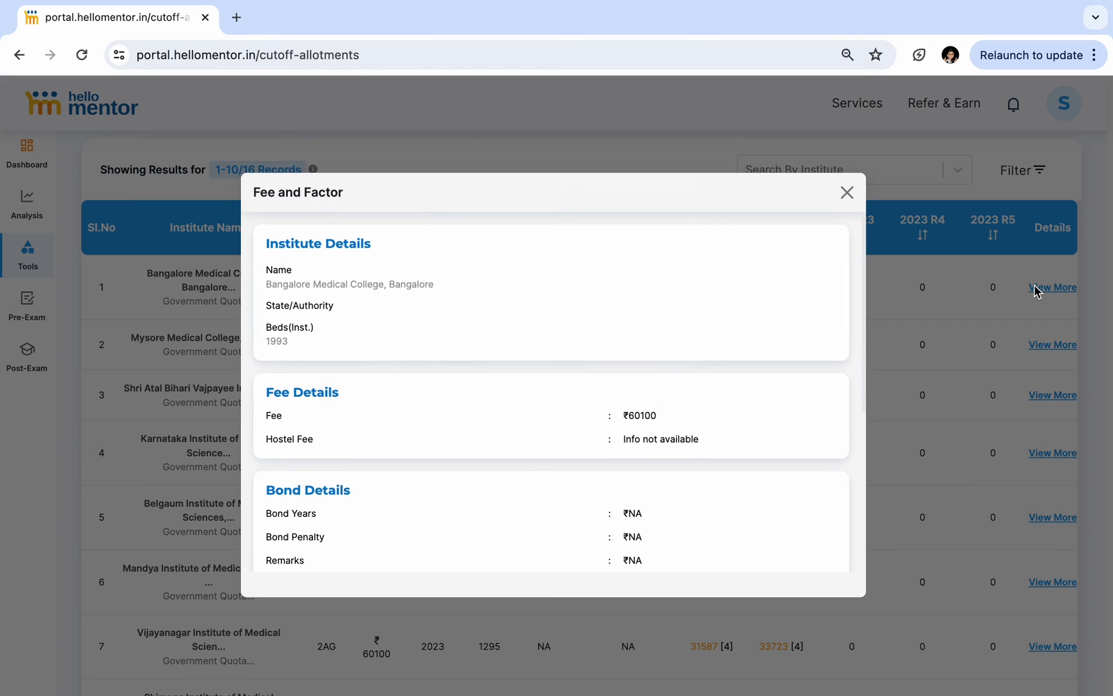
{"action": "scroll", "coordinate": [702, 408], "scroll_direction": "down", "scroll_amount": 2}
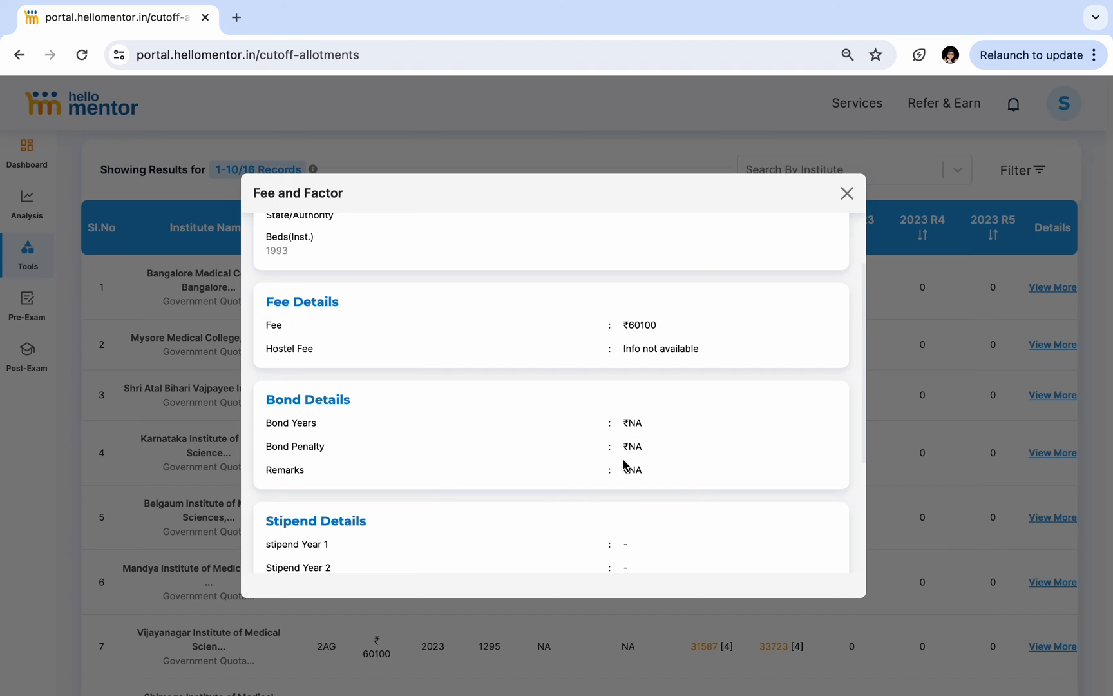
{"action": "scroll", "coordinate": [623, 464], "scroll_direction": "down", "scroll_amount": 2}
{"action": "scroll", "coordinate": [623, 463], "scroll_direction": "down", "scroll_amount": 3}
{"action": "scroll", "coordinate": [622, 466], "scroll_direction": "up", "scroll_amount": 7}
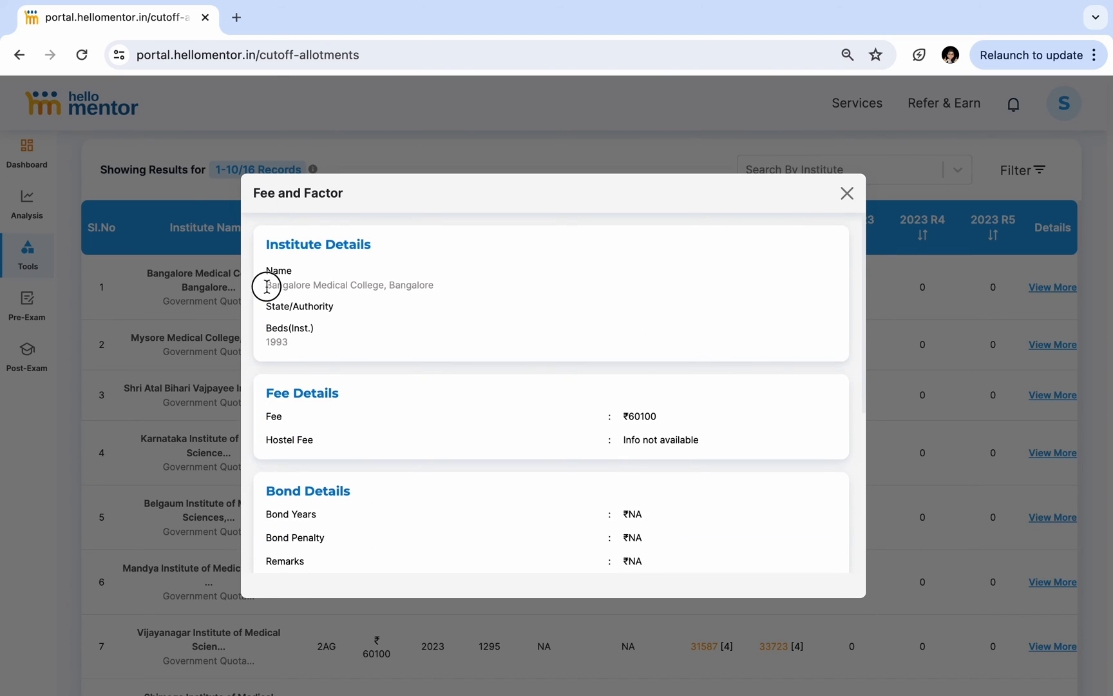
{"action": "left_click_drag", "start_coordinate": [266, 286], "coordinate": [416, 284]}
{"action": "left_click_drag", "start_coordinate": [267, 342], "coordinate": [299, 350]}
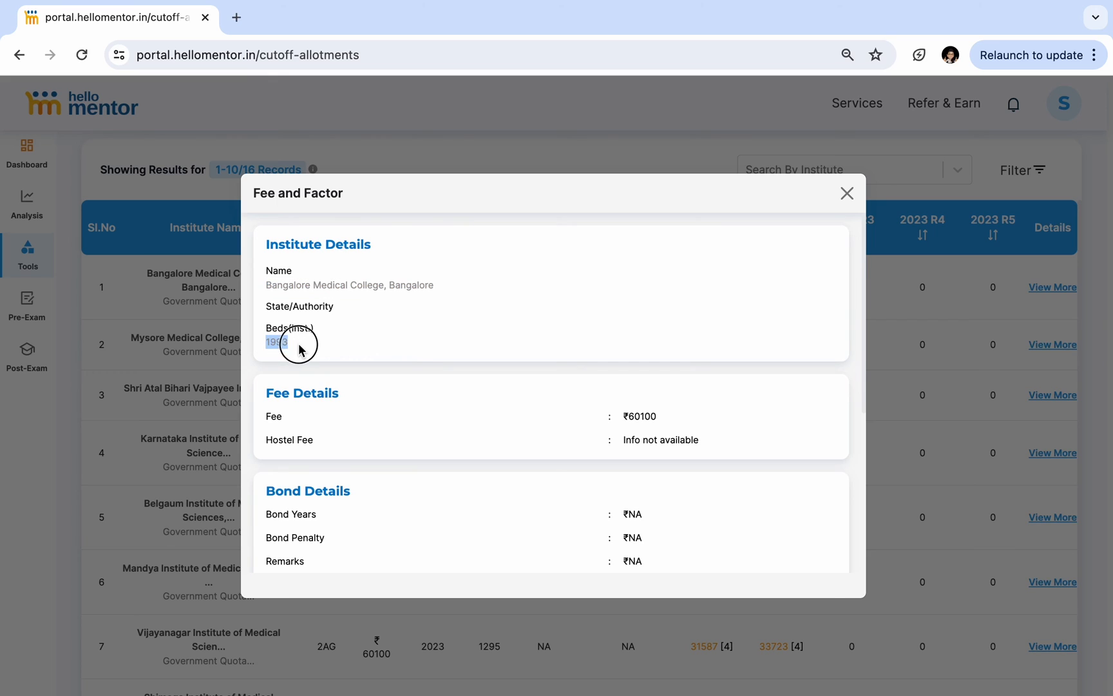
{"action": "left_click", "coordinate": [845, 204]}
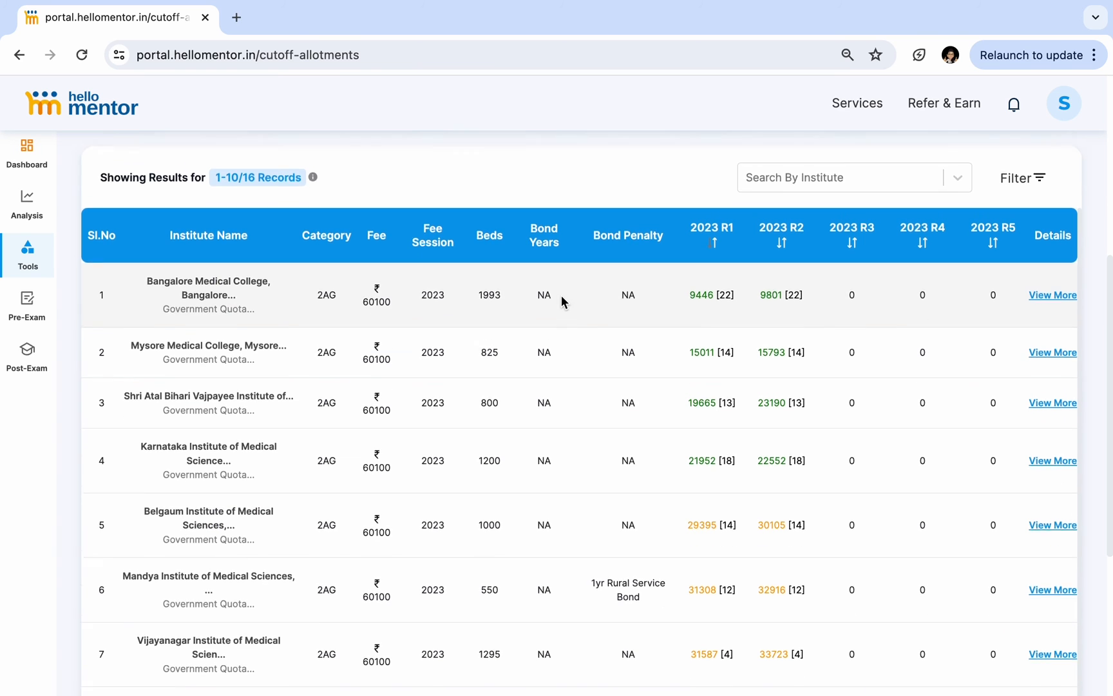
{"action": "scroll", "coordinate": [562, 299], "scroll_direction": "up", "scroll_amount": 5}
{"action": "left_click", "coordinate": [213, 415]}
{"action": "scroll", "coordinate": [189, 544], "scroll_direction": "down", "scroll_amount": 1}
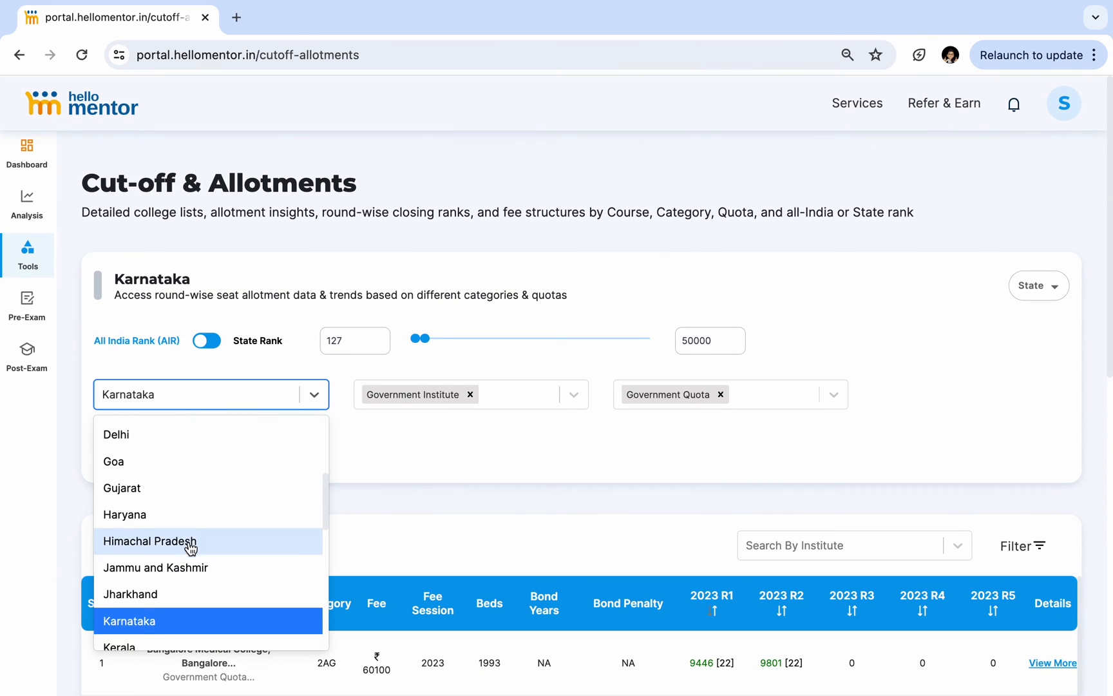
{"action": "scroll", "coordinate": [189, 548], "scroll_direction": "down", "scroll_amount": 5}
Filter to Tamil Nadu, Government Institute, Government Quota and category OC.
{"action": "left_click", "coordinate": [164, 503]}
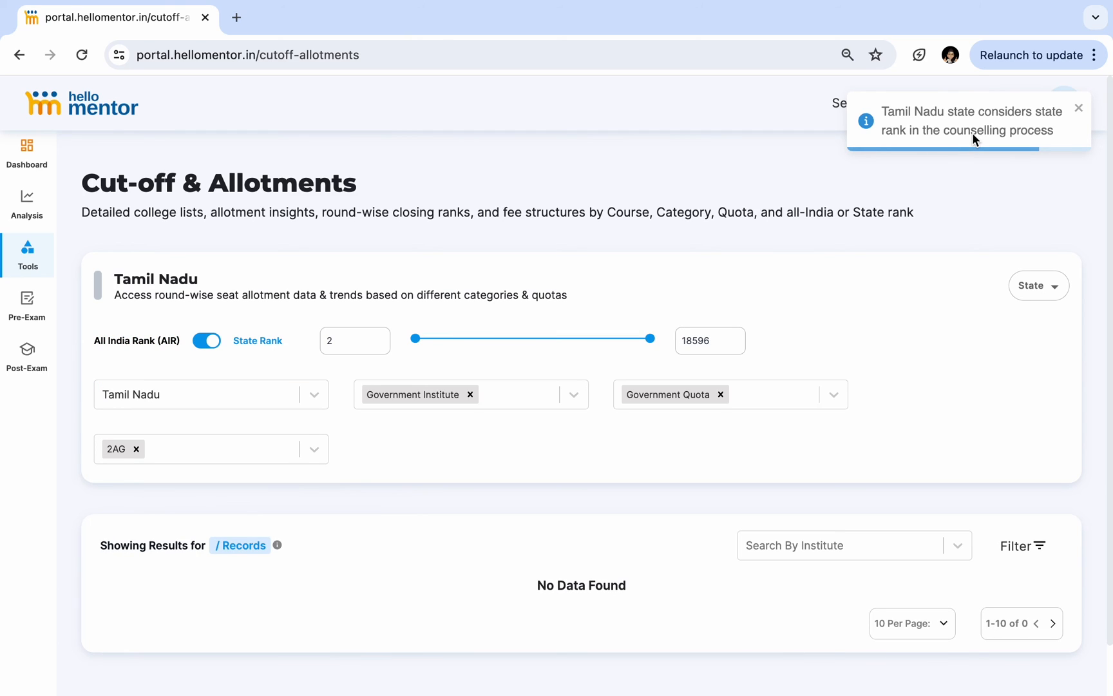
{"action": "left_click", "coordinate": [479, 397]}
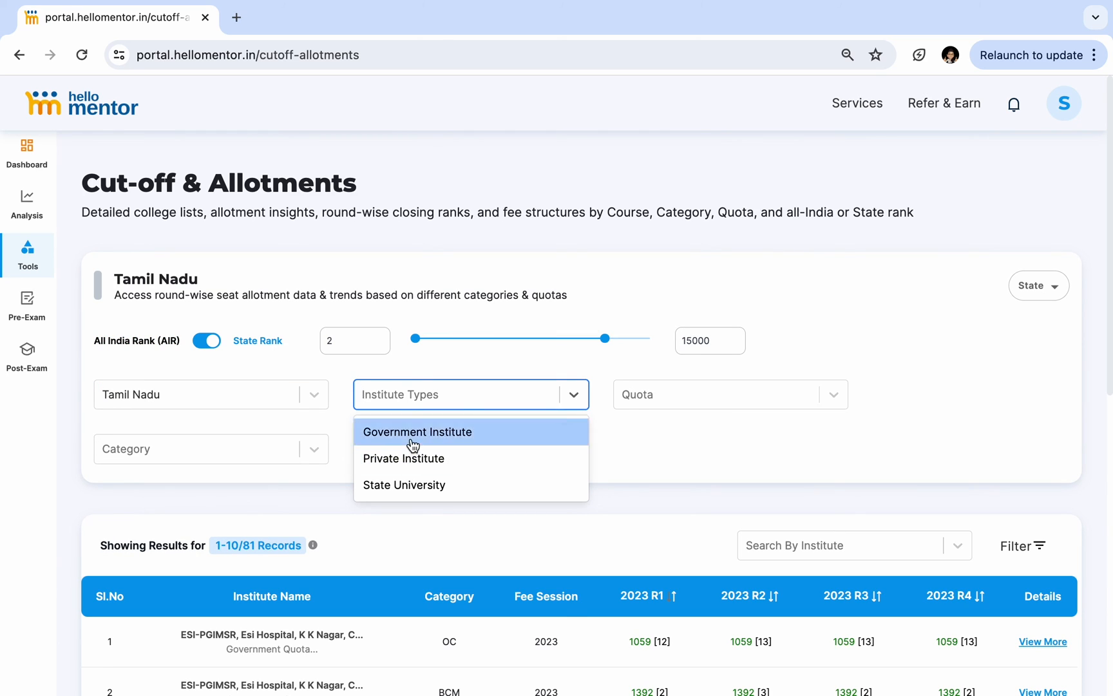
{"action": "left_click", "coordinate": [411, 435]}
{"action": "left_click", "coordinate": [702, 393]}
{"action": "left_click", "coordinate": [677, 431]}
{"action": "left_click", "coordinate": [153, 452]}
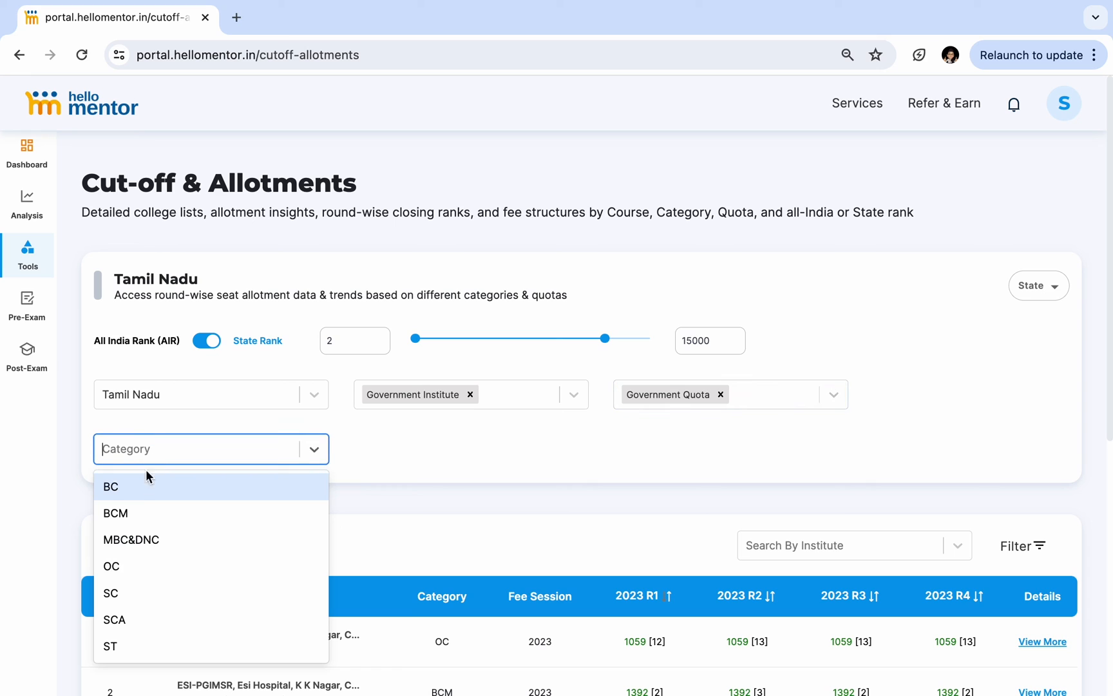
{"action": "left_click", "coordinate": [118, 566]}
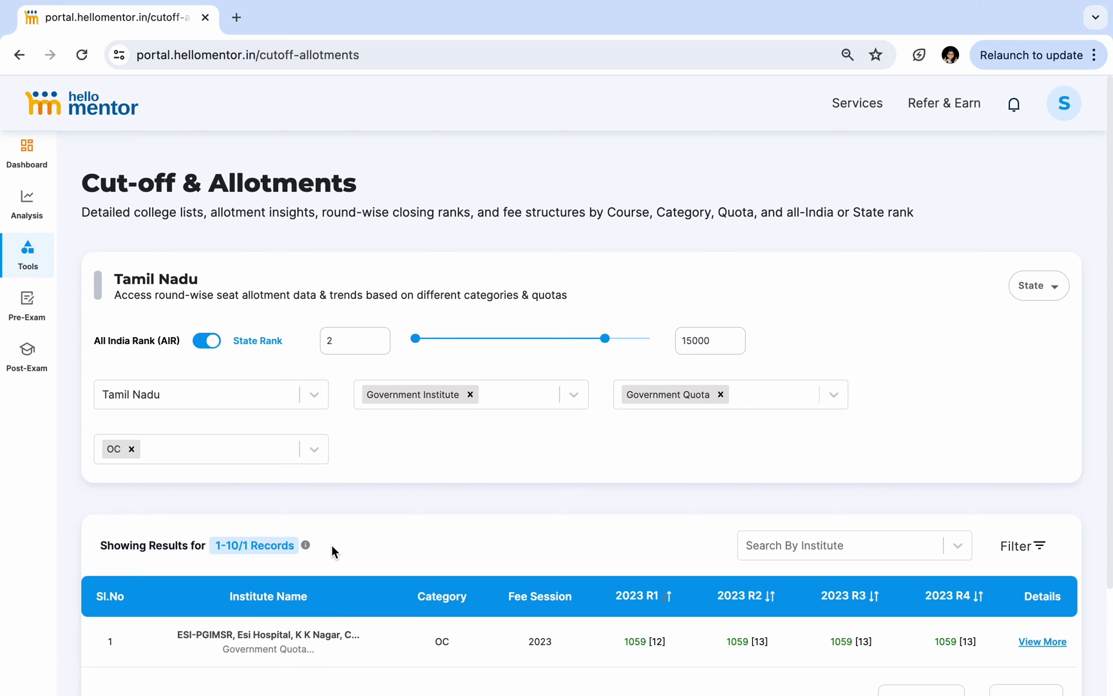
{"action": "scroll", "coordinate": [331, 545], "scroll_direction": "down", "scroll_amount": 3}
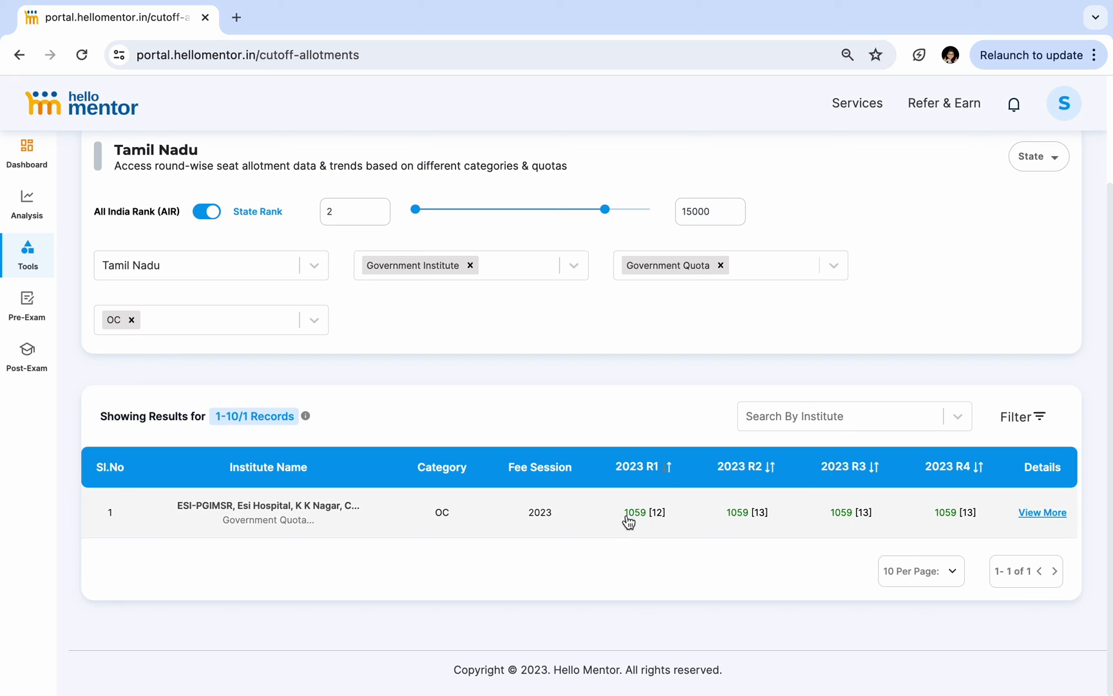
{"action": "left_click", "coordinate": [659, 519]}
{"action": "scroll", "coordinate": [462, 474], "scroll_direction": "down", "scroll_amount": 1}
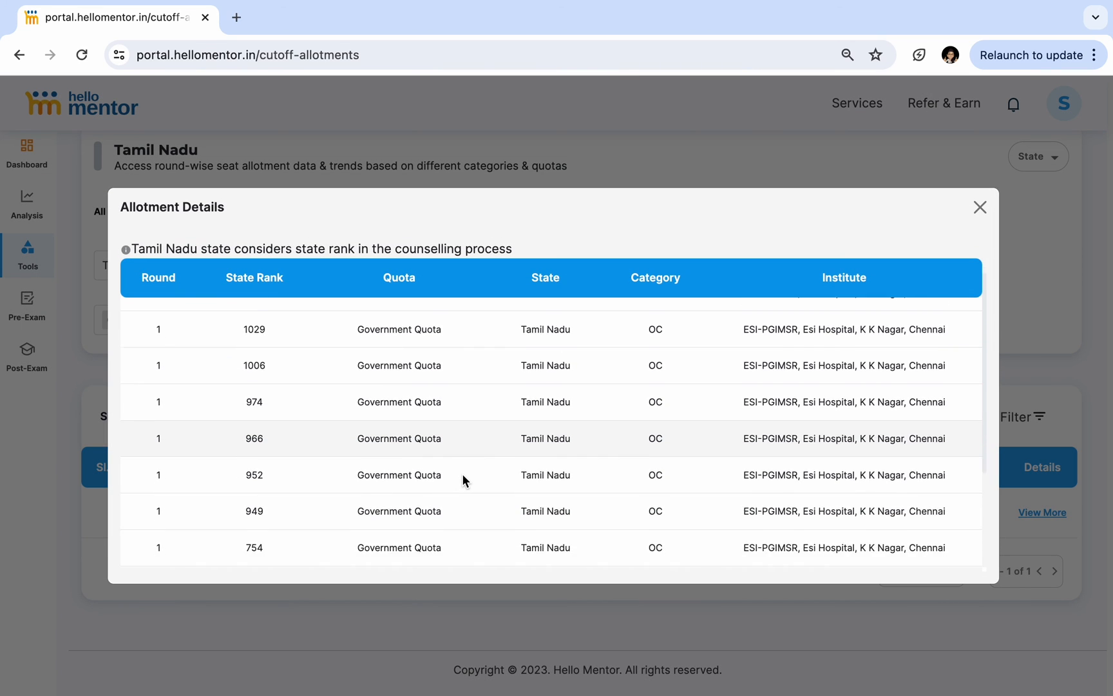
{"action": "scroll", "coordinate": [461, 474], "scroll_direction": "down", "scroll_amount": 2}
{"action": "scroll", "coordinate": [463, 474], "scroll_direction": "up", "scroll_amount": 2}
{"action": "scroll", "coordinate": [463, 476], "scroll_direction": "up", "scroll_amount": 1}
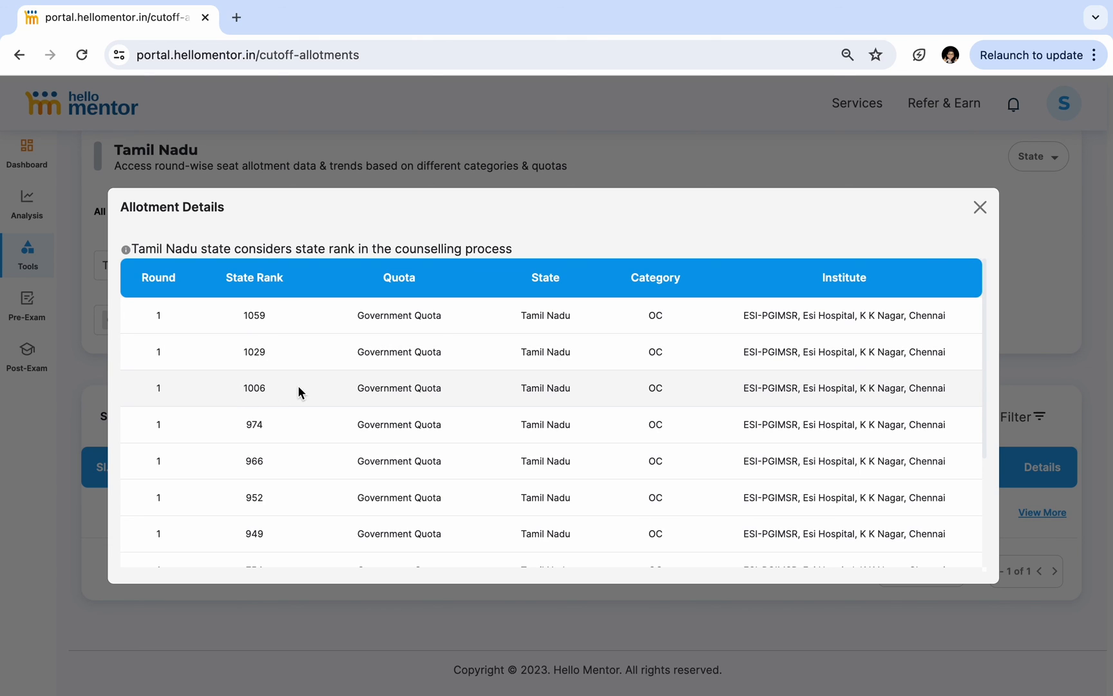
{"action": "left_click", "coordinate": [980, 208]}
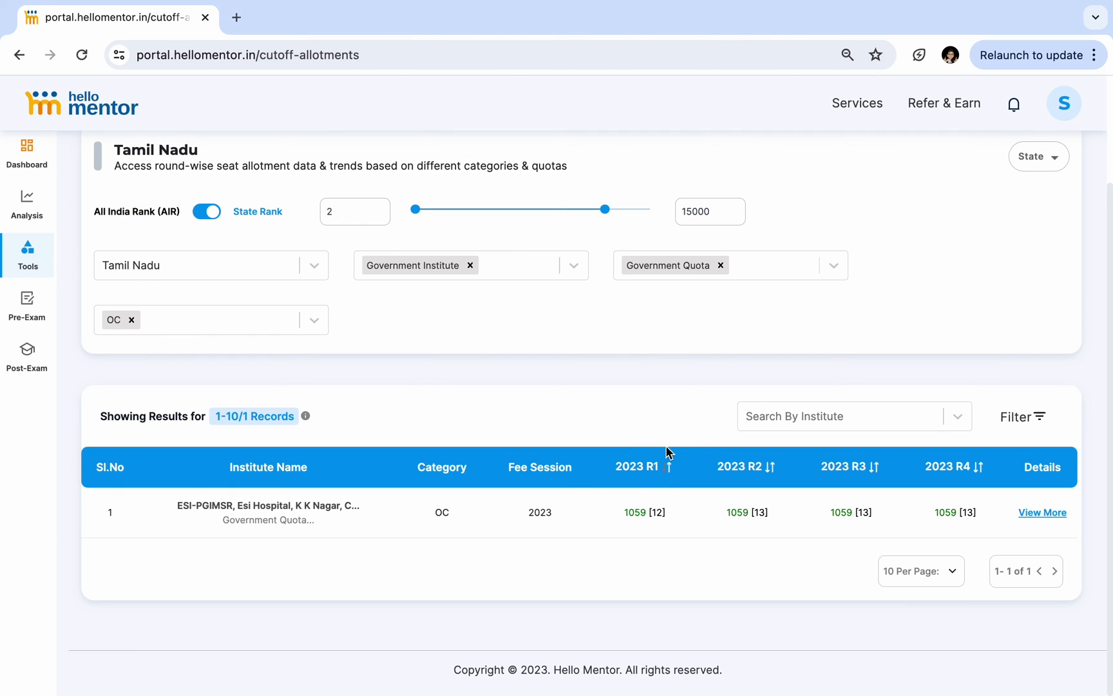
Add Bond Years, Fee, Beds and Bond Penalty columns to the Tamil Nadu ESI-PGIMSR result.
{"action": "left_click", "coordinate": [1027, 416]}
{"action": "scroll", "coordinate": [947, 572], "scroll_direction": "down", "scroll_amount": 2}
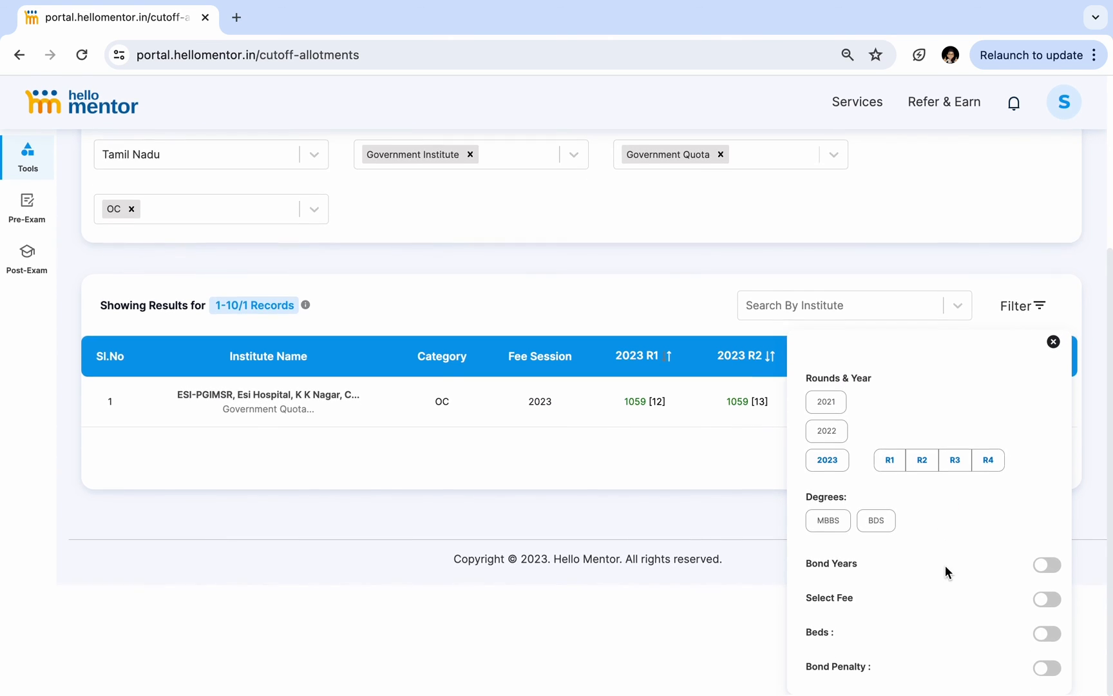
{"action": "left_click", "coordinate": [1044, 566]}
{"action": "left_click", "coordinate": [1047, 635]}
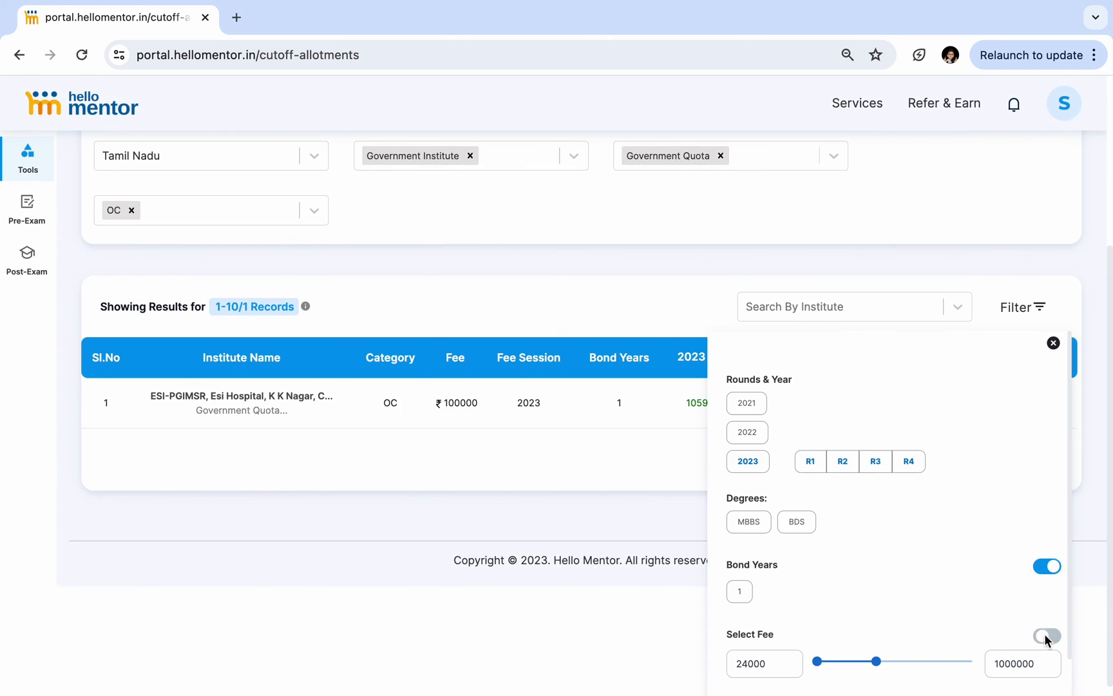
{"action": "scroll", "coordinate": [946, 622], "scroll_direction": "down", "scroll_amount": 1}
{"action": "left_click", "coordinate": [1046, 648]}
{"action": "scroll", "coordinate": [1047, 647], "scroll_direction": "down", "scroll_amount": 1}
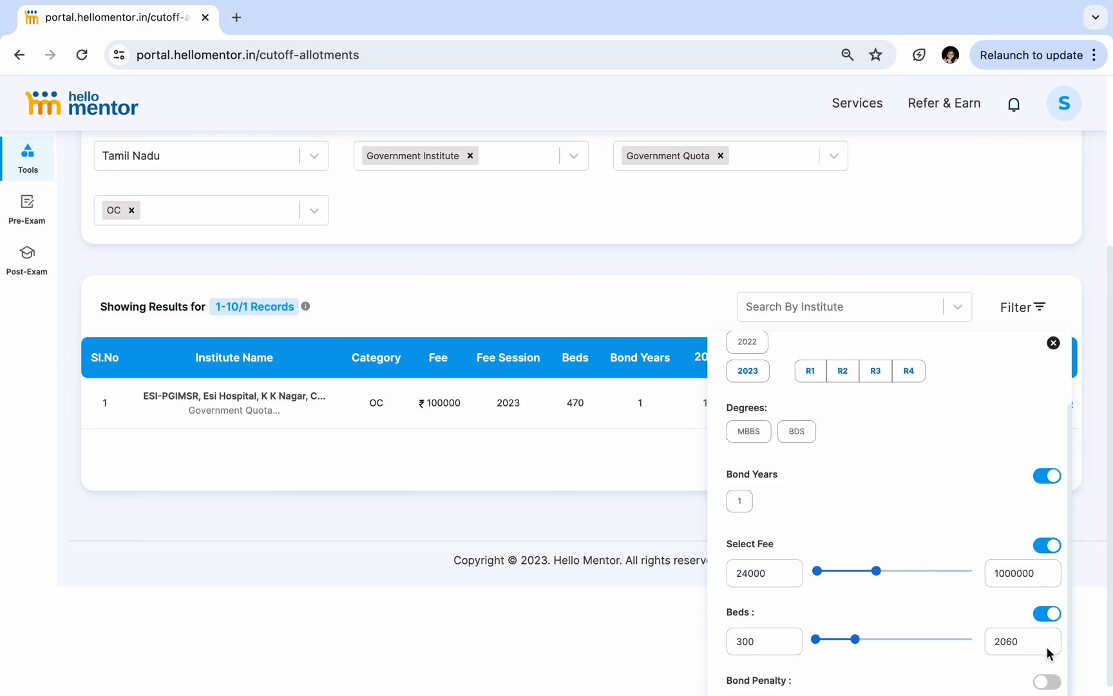
{"action": "left_click", "coordinate": [1045, 681]}
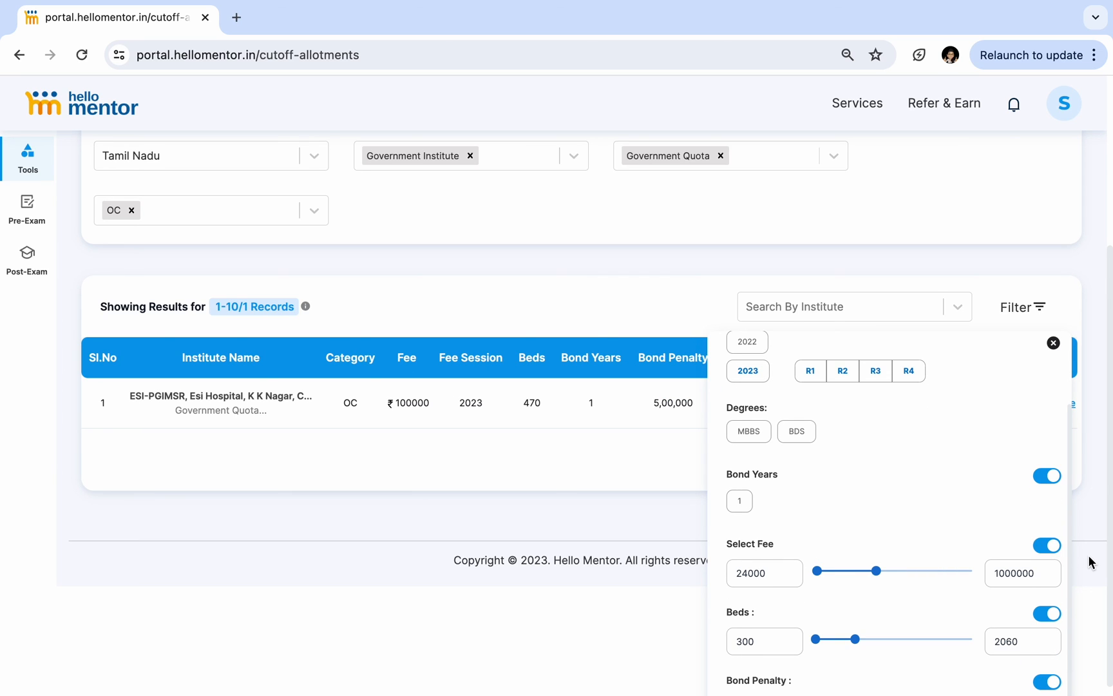
{"action": "scroll", "coordinate": [1088, 561], "scroll_direction": "down", "scroll_amount": 1}
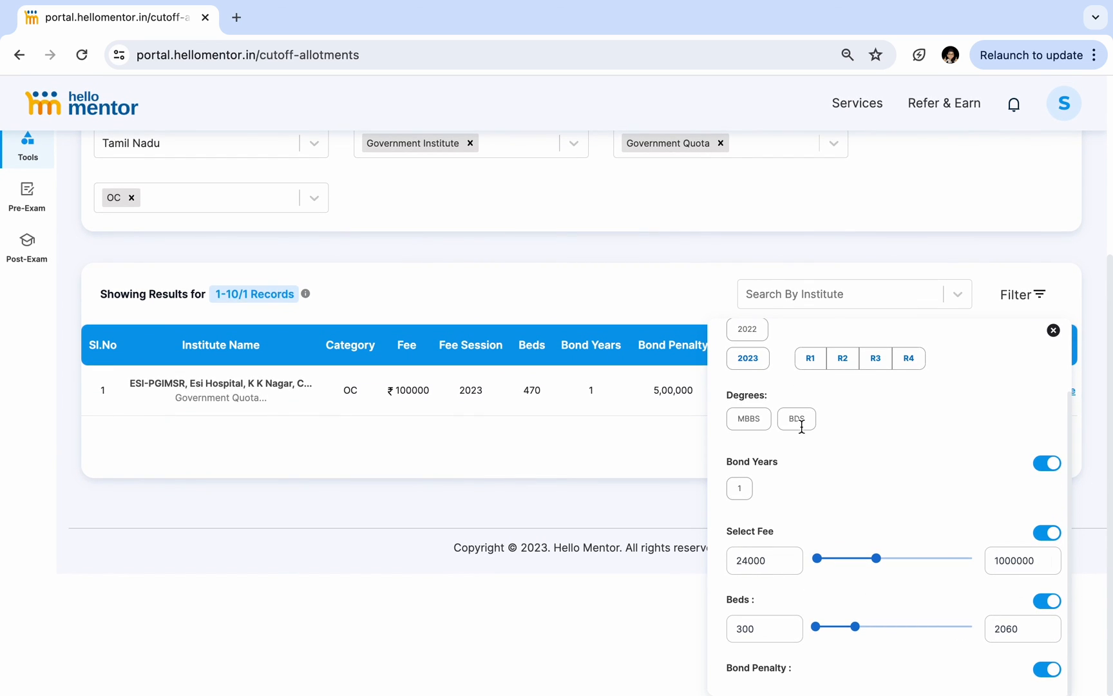